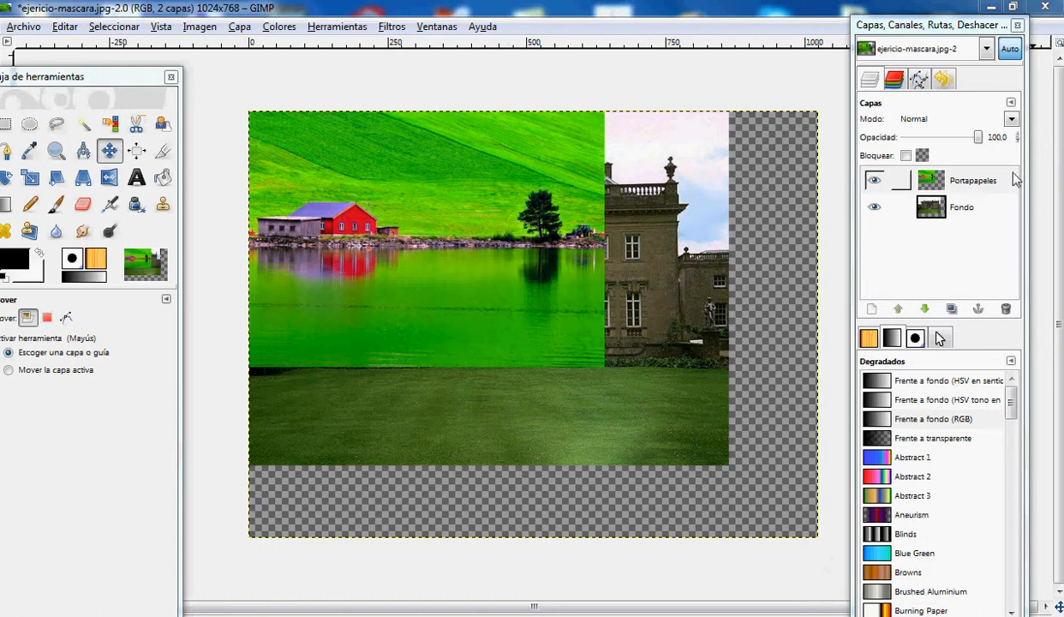
# Step: Autocrop the Portapapeles layer to the edges of the lake picture
pyautogui.click(899, 183)
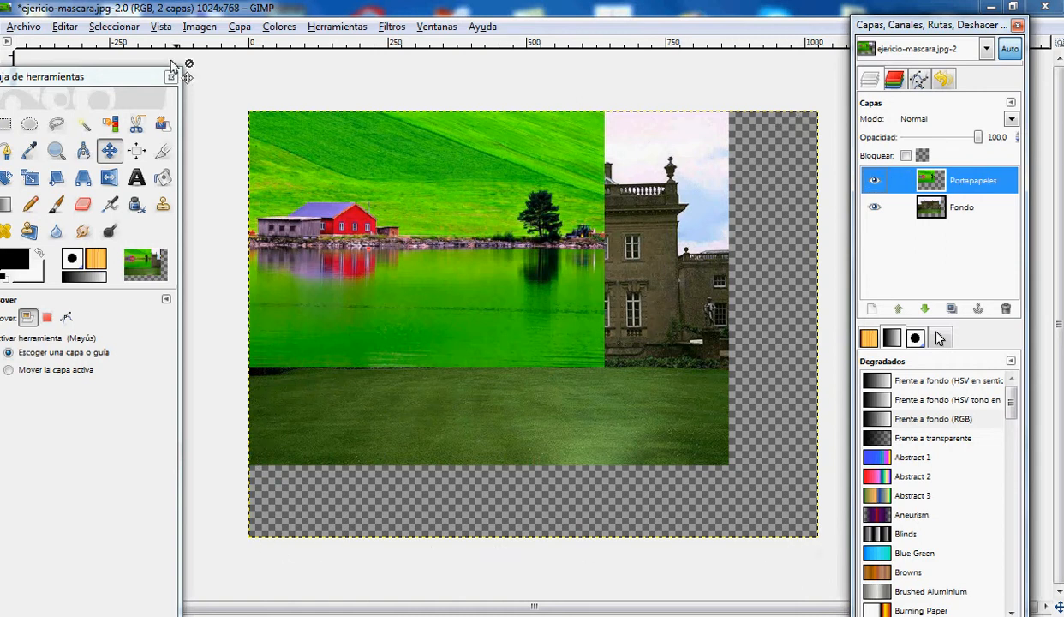
pyautogui.click(237, 27)
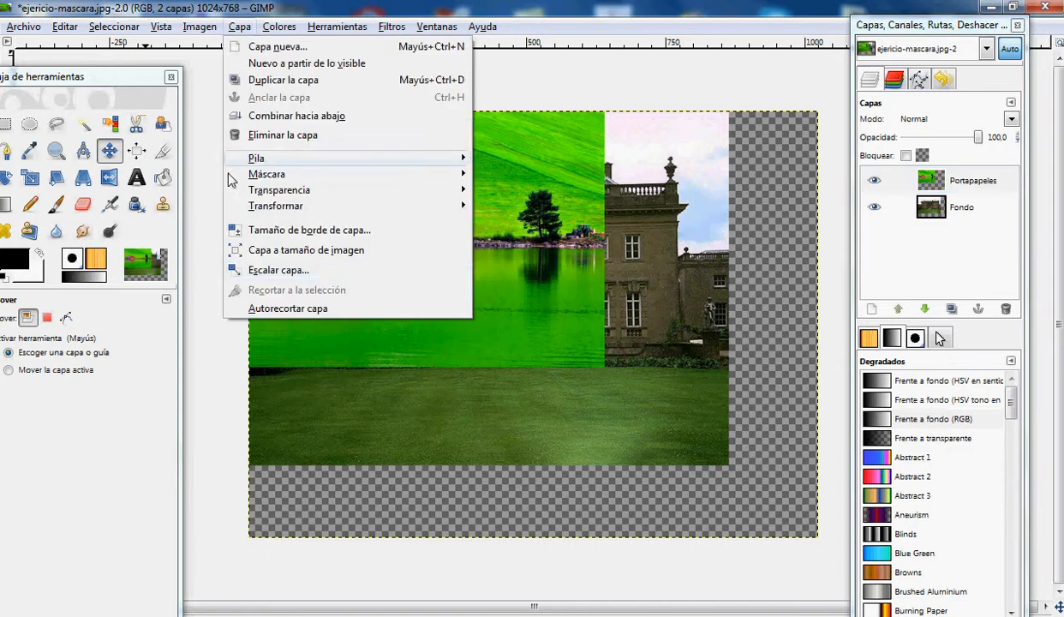
pyautogui.click(336, 307)
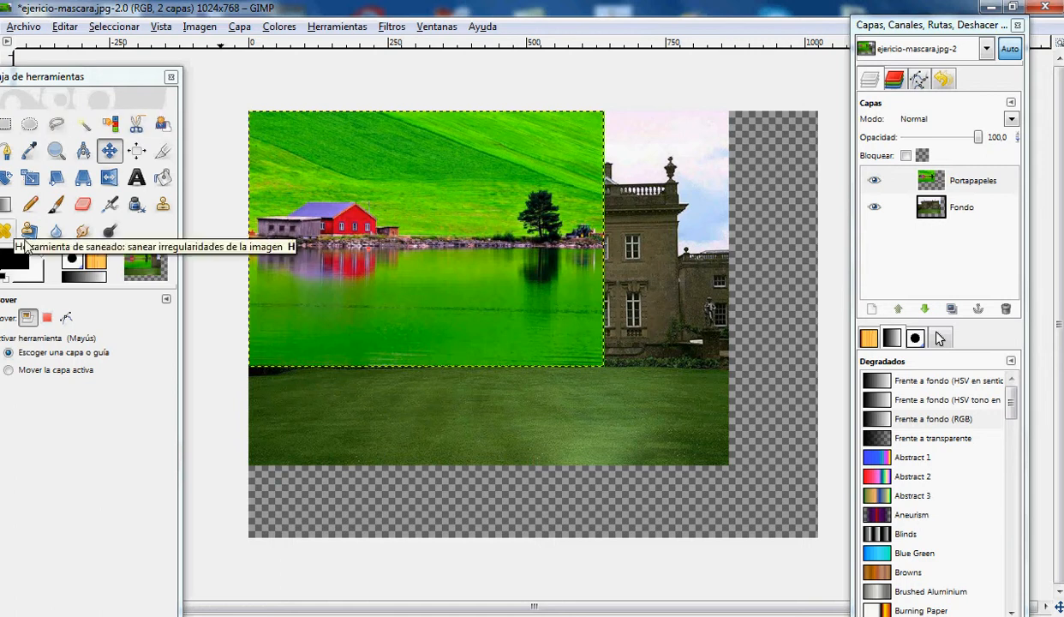
# Step: Enlarge the Portapapeles layer to the image size and autocrop it back to its content
pyautogui.click(985, 185)
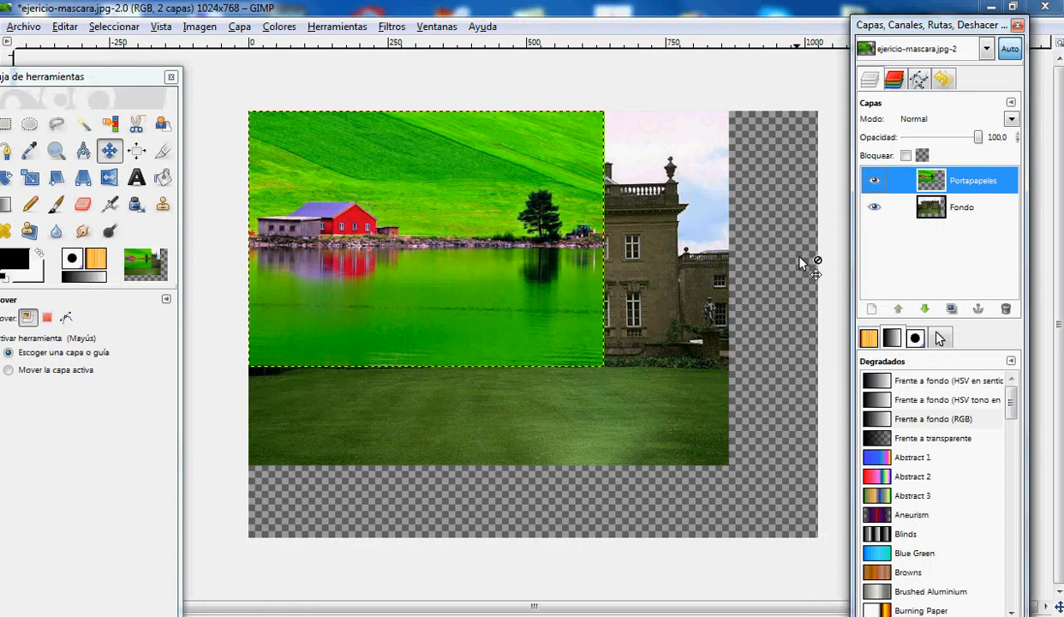
pyautogui.click(239, 26)
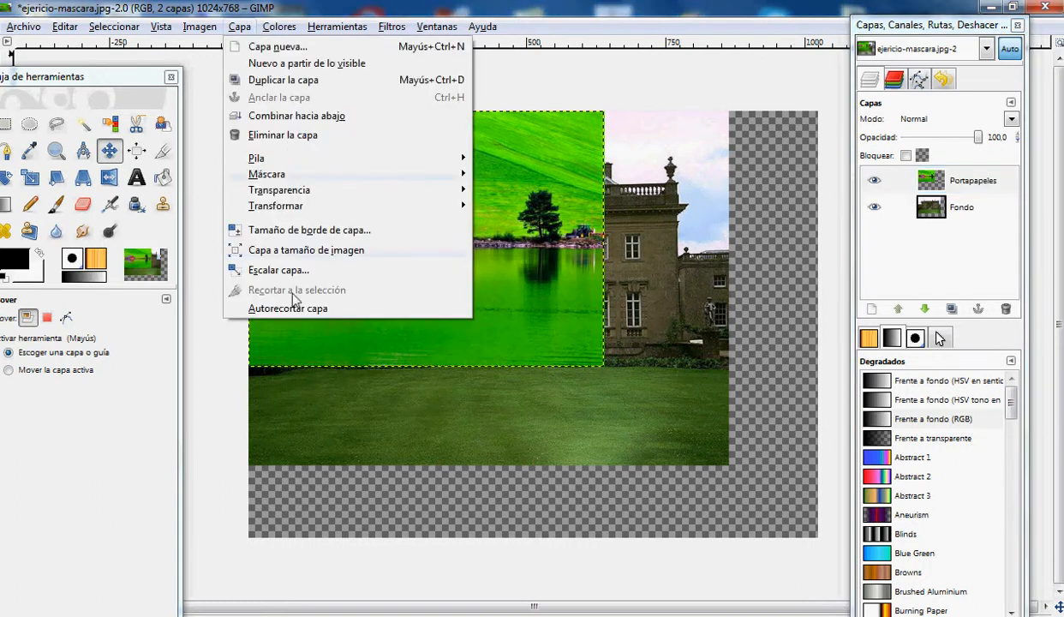
pyautogui.click(291, 249)
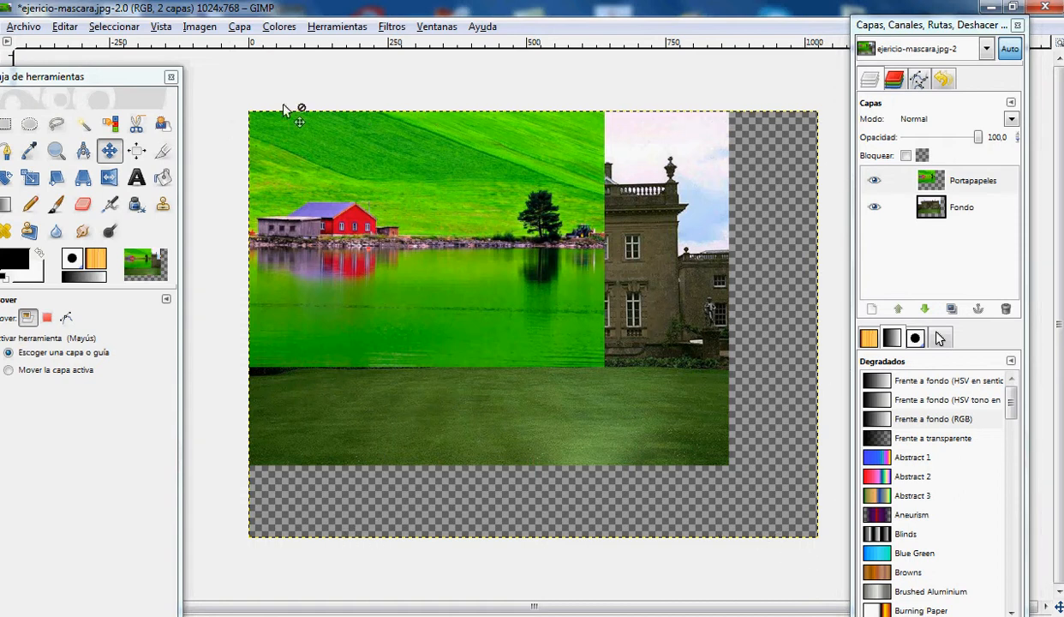
pyautogui.click(239, 27)
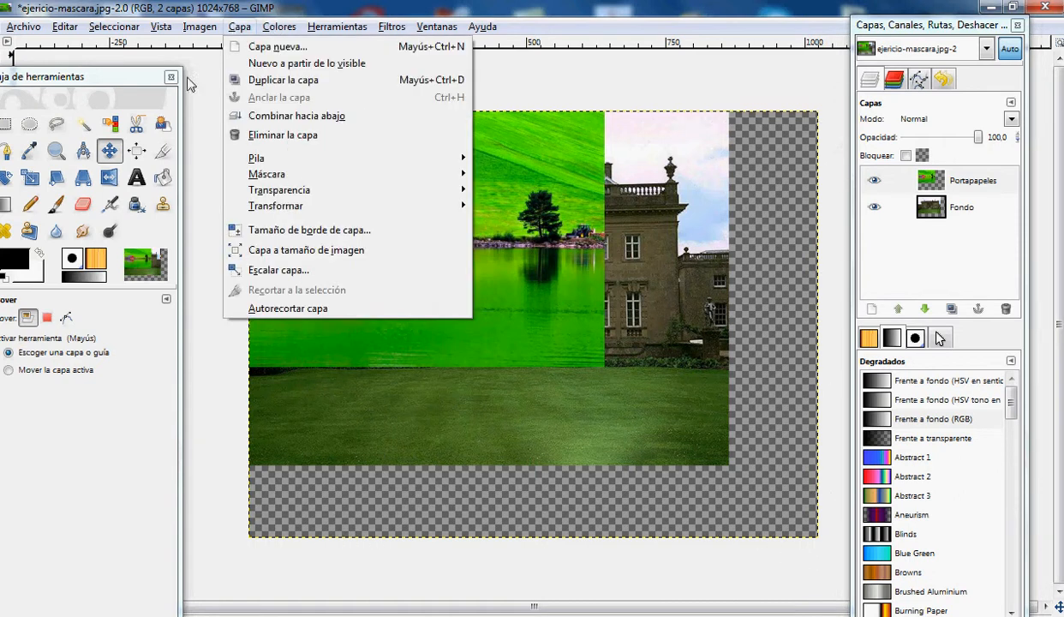
pyautogui.click(278, 310)
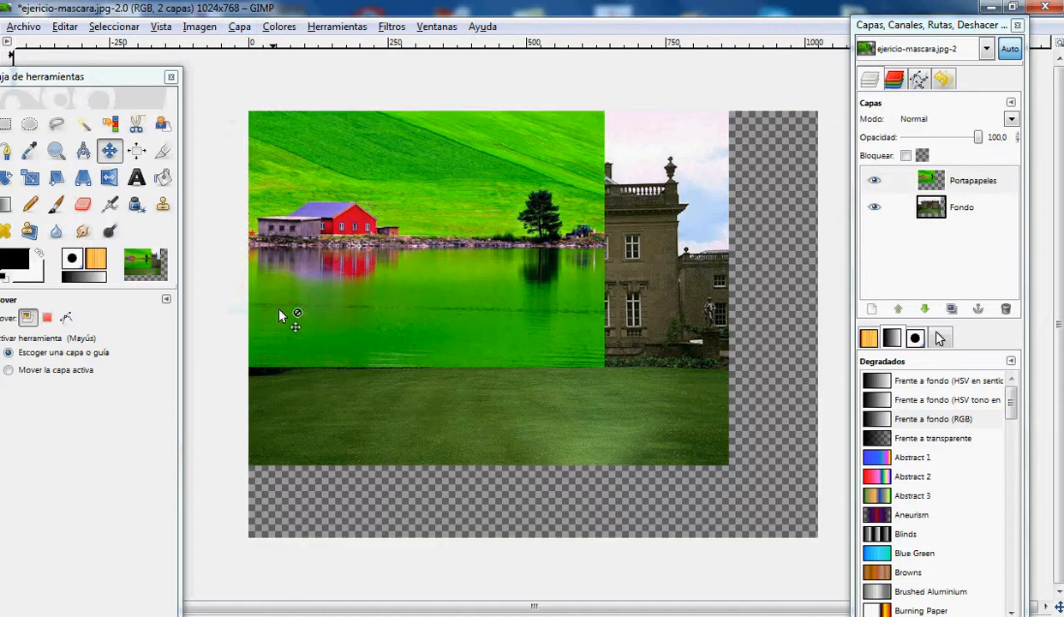
# Step: Try fitting the canvas to the layers, and undo the canvas change
pyautogui.click(211, 34)
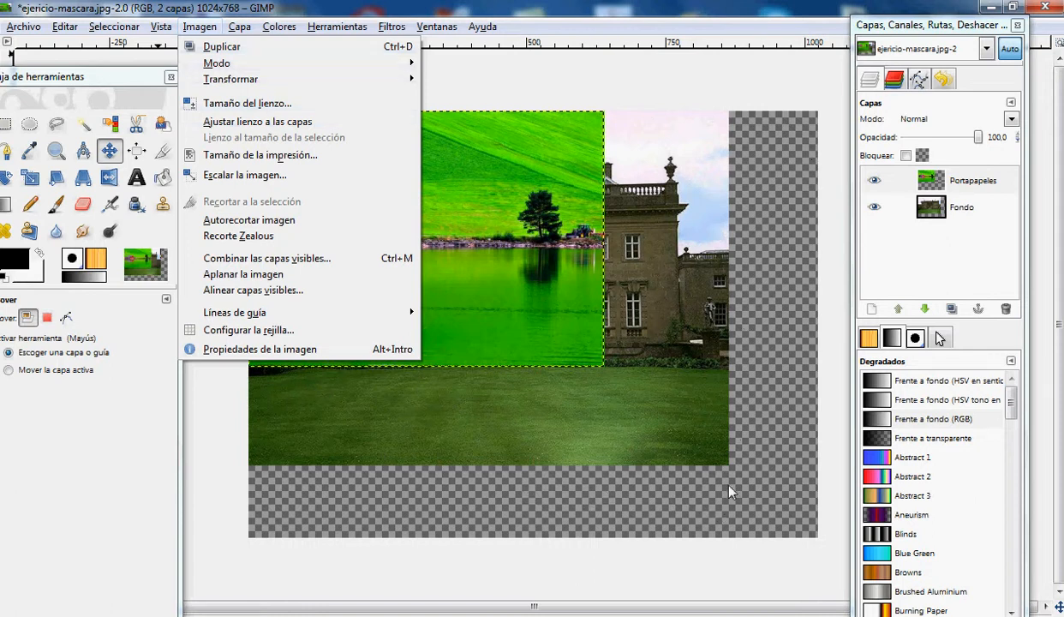
pyautogui.click(304, 122)
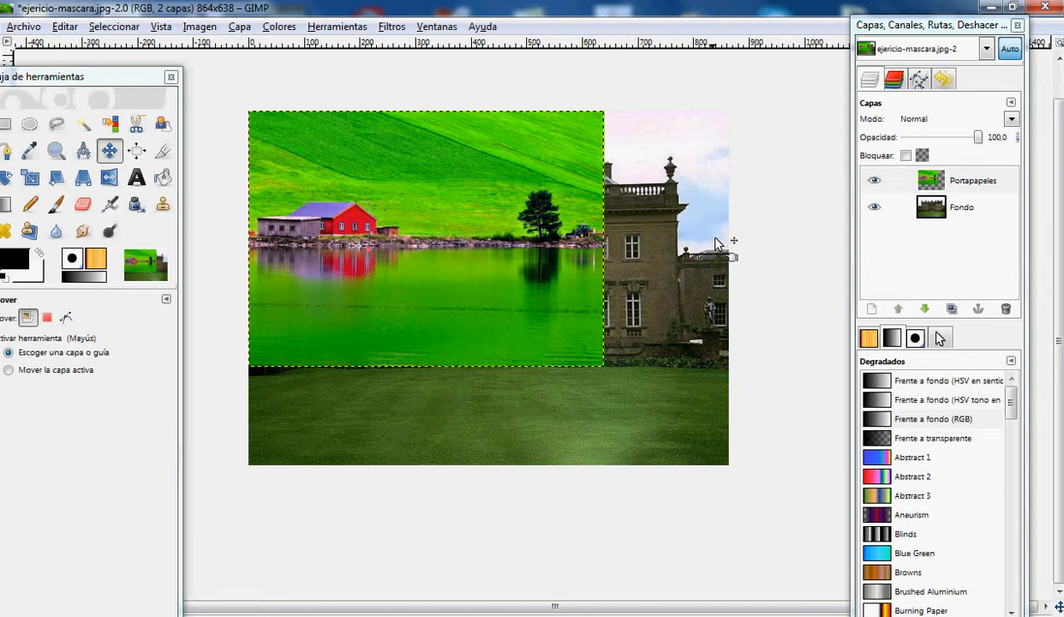
pyautogui.hotkey('ctrl', 'z')
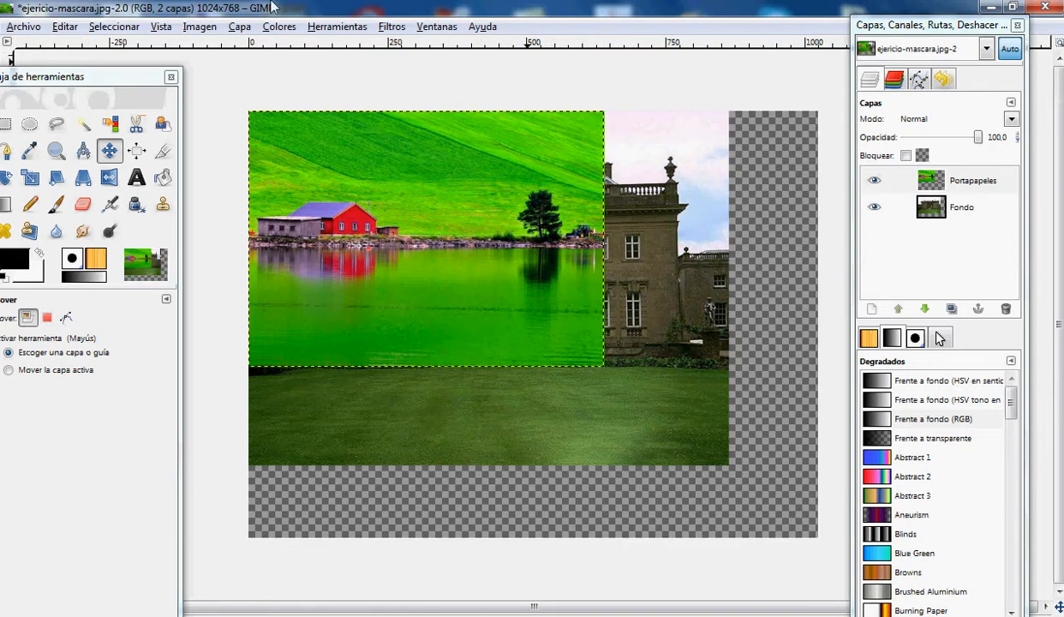
# Step: Autocrop the whole image and move the Portapapeles layer below the Fondo layer
pyautogui.click(192, 28)
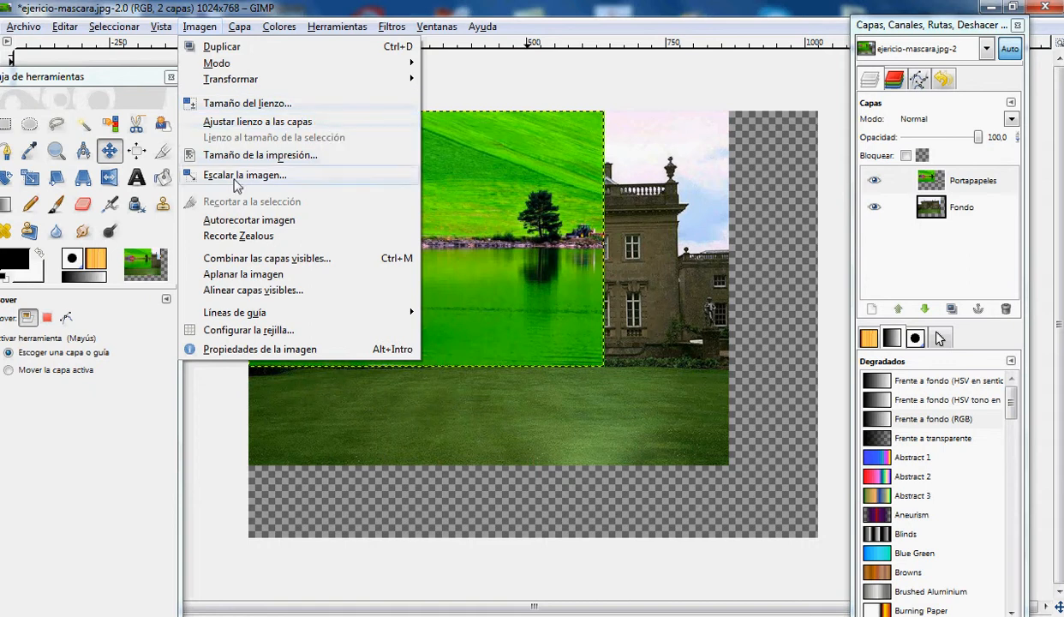
pyautogui.click(289, 224)
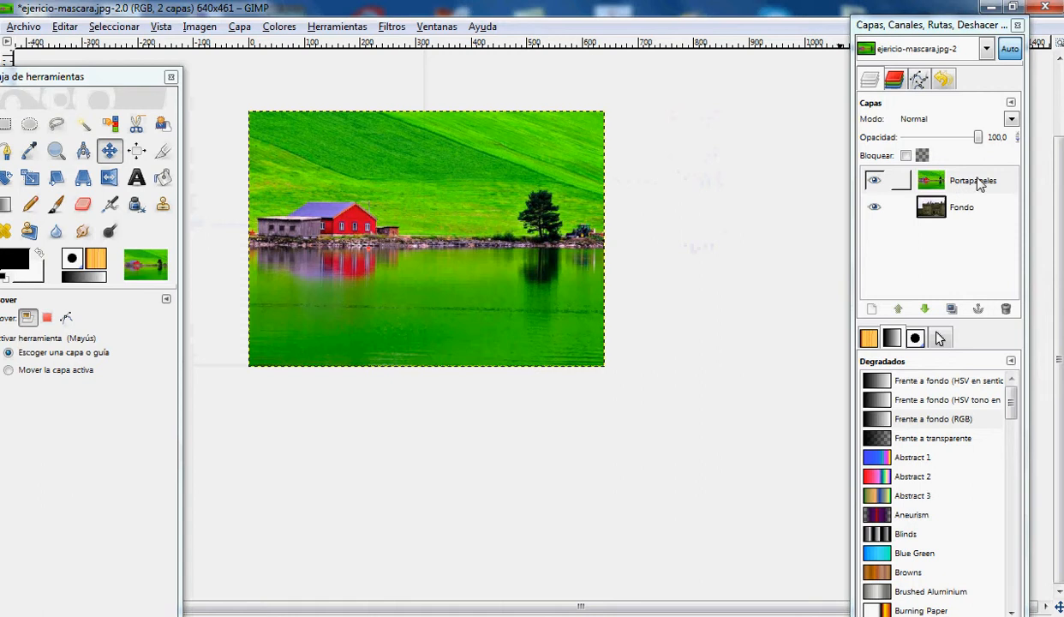
pyautogui.click(976, 181)
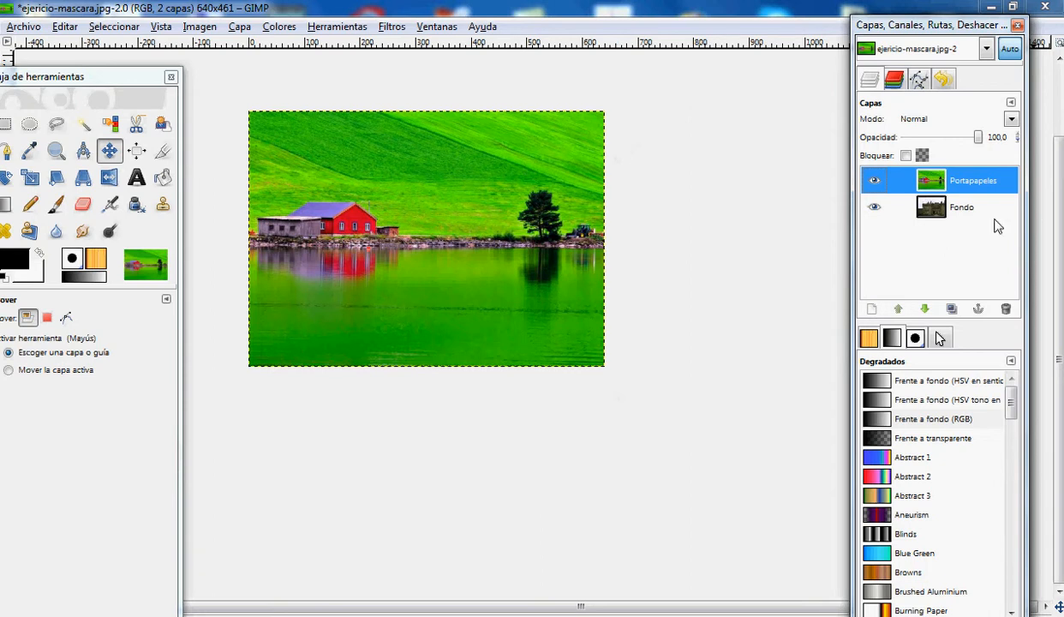
pyautogui.click(924, 309)
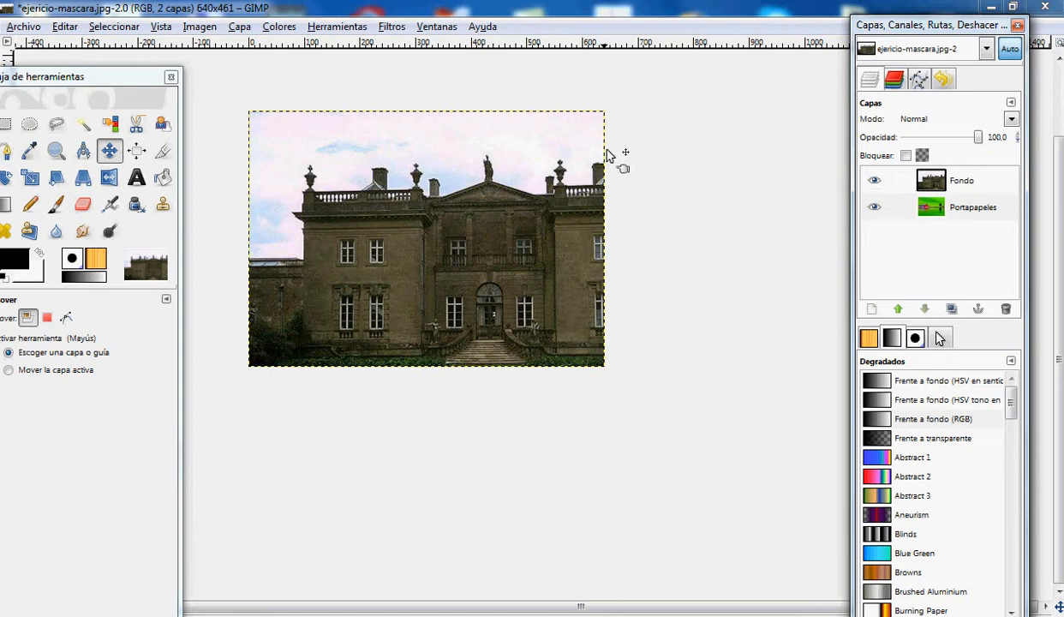
# Step: Undo the layer reordering and the image autocrop
pyautogui.click(983, 211)
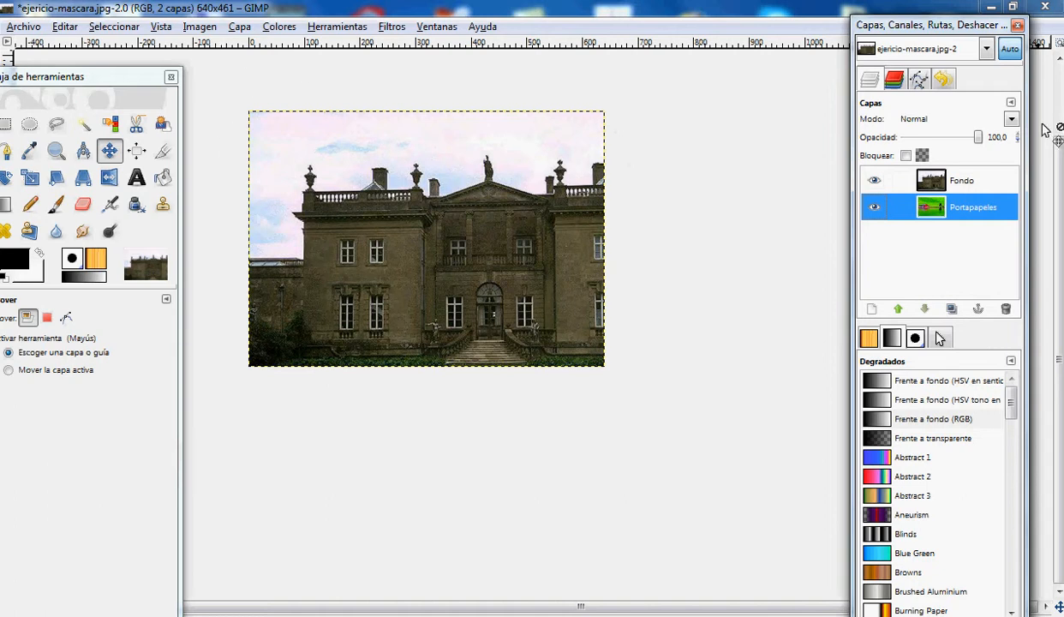
pyautogui.click(940, 179)
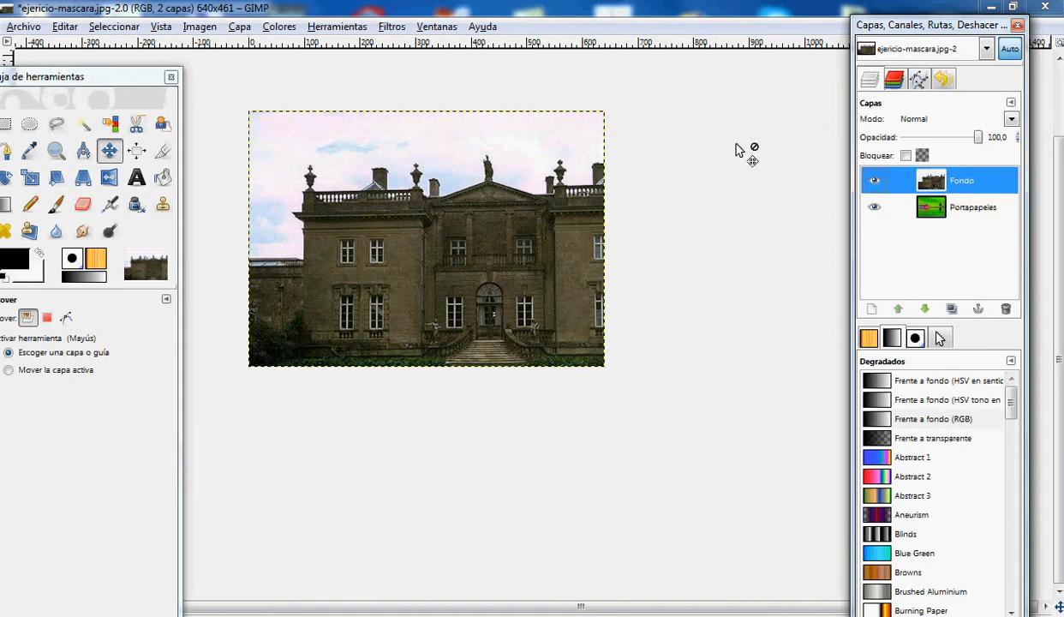
pyautogui.click(895, 208)
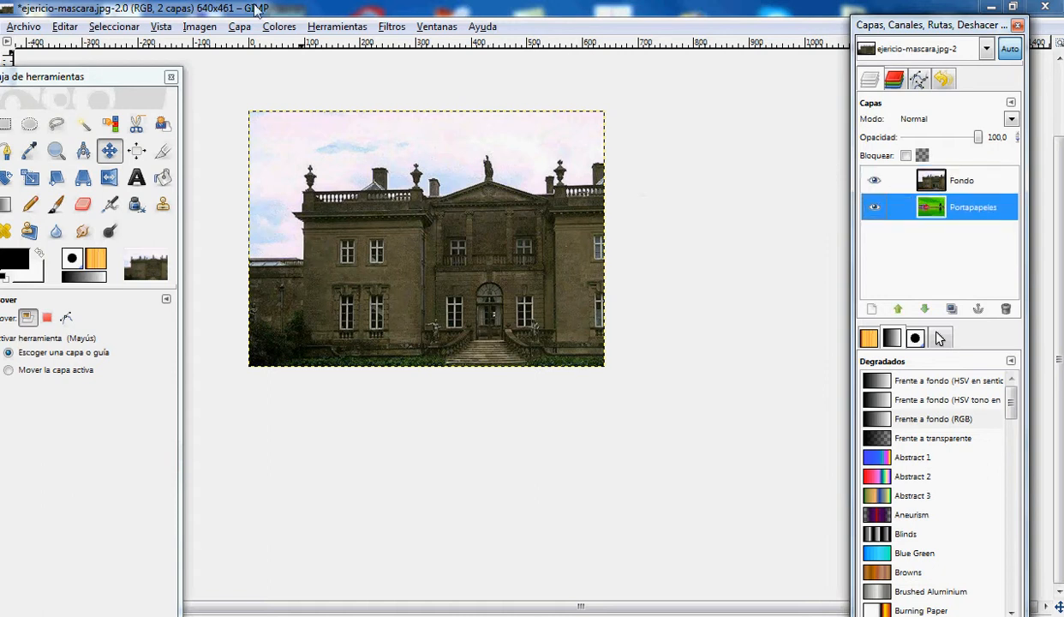
pyautogui.click(199, 26)
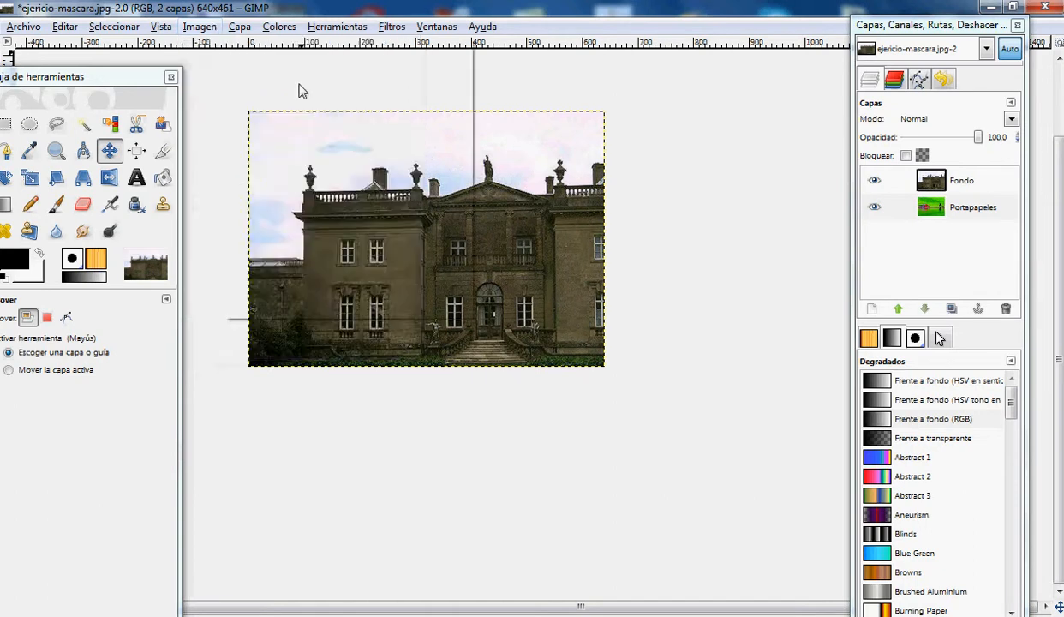
pyautogui.moveTo(239, 27)
pyautogui.click(728, 300)
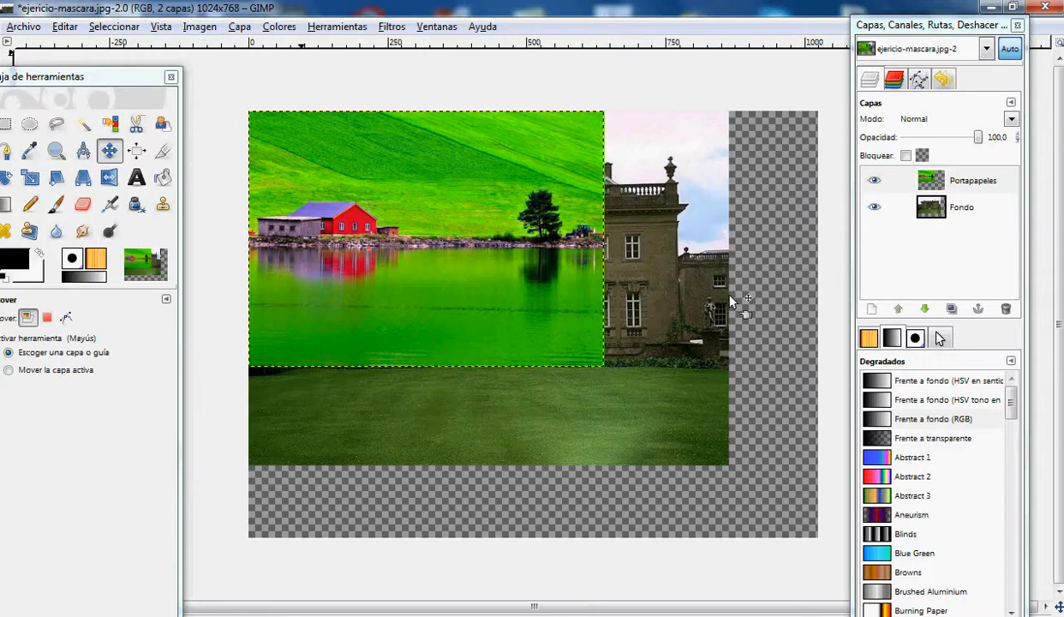
# Step: Merge the visible layers into one, with the final layer clipped to the bottom layer
pyautogui.click(210, 28)
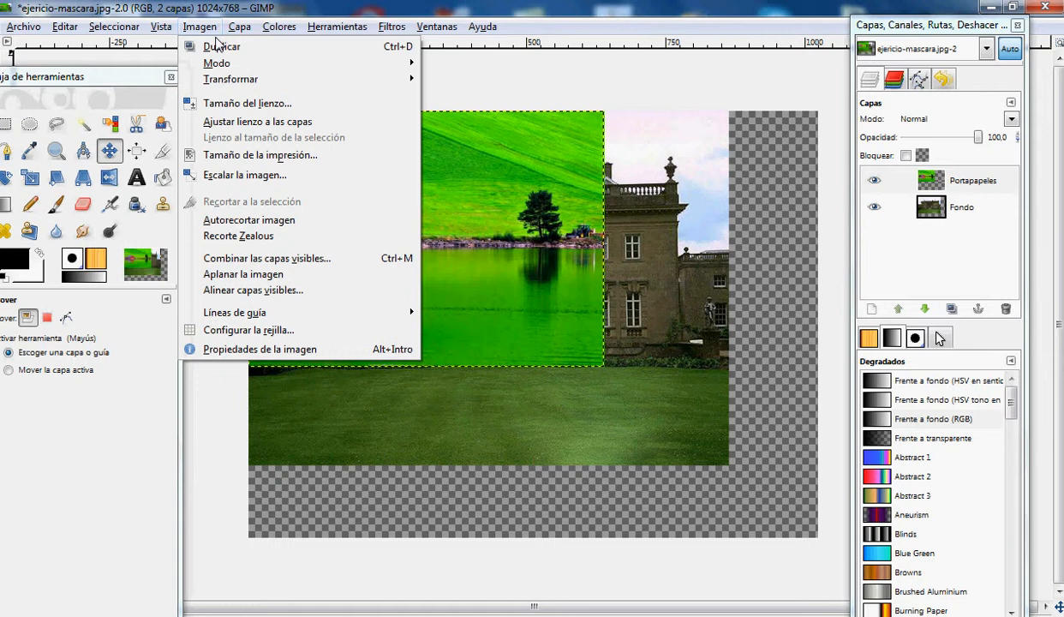
pyautogui.click(289, 258)
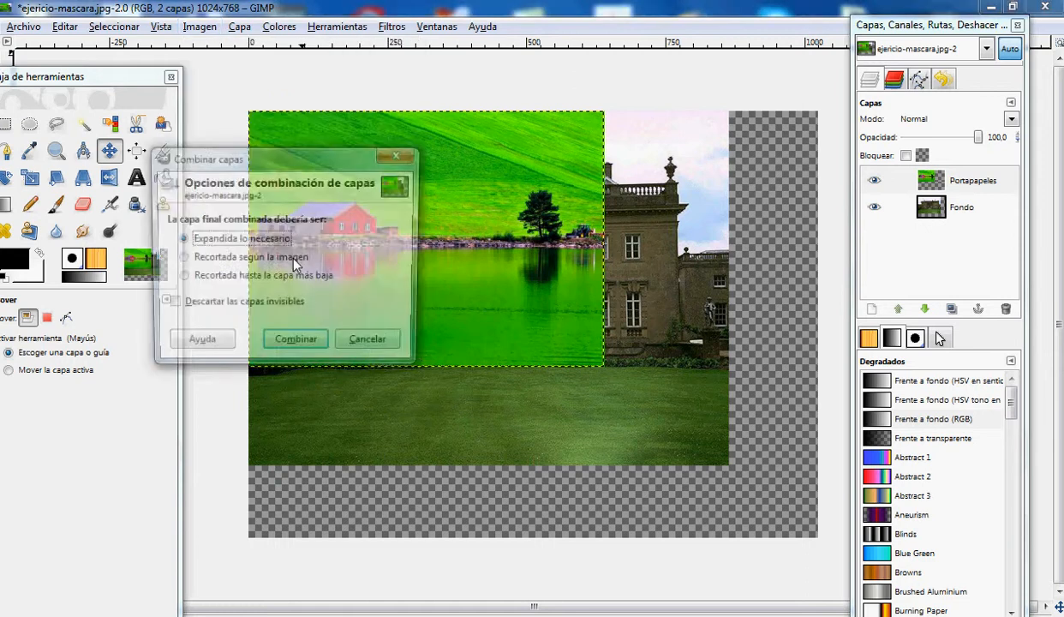
pyautogui.click(298, 275)
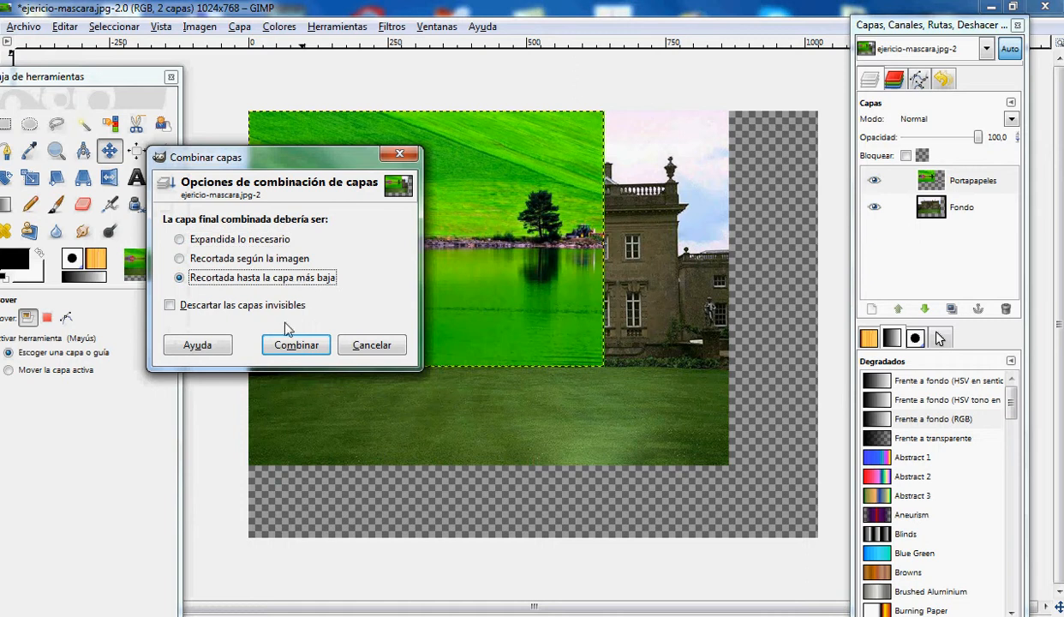
pyautogui.click(295, 344)
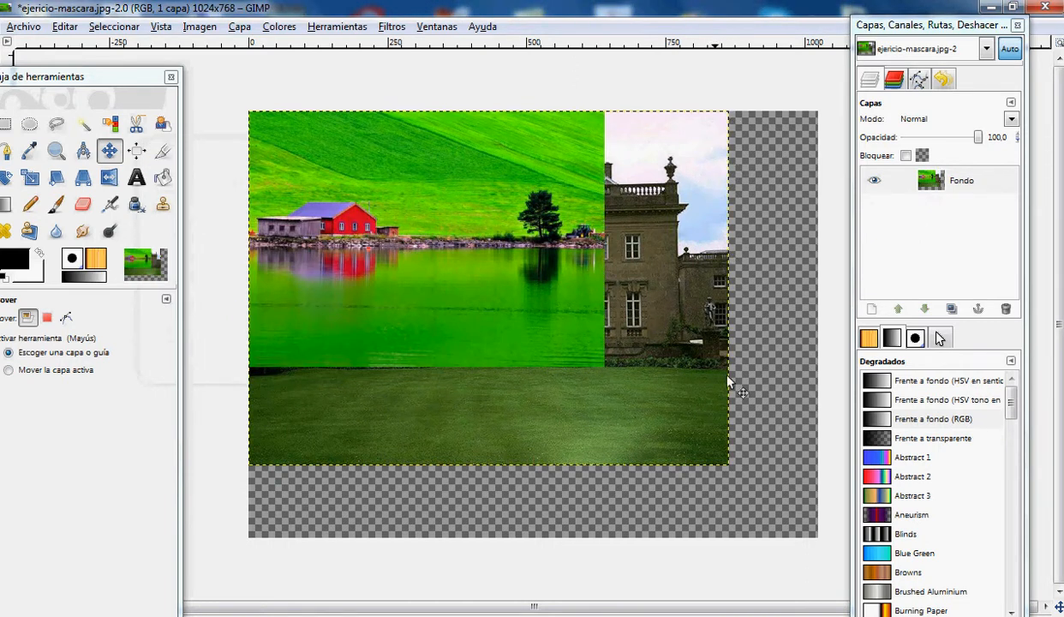
# Step: Flatten the image so the transparent canvas area is filled with the background colour
pyautogui.click(895, 181)
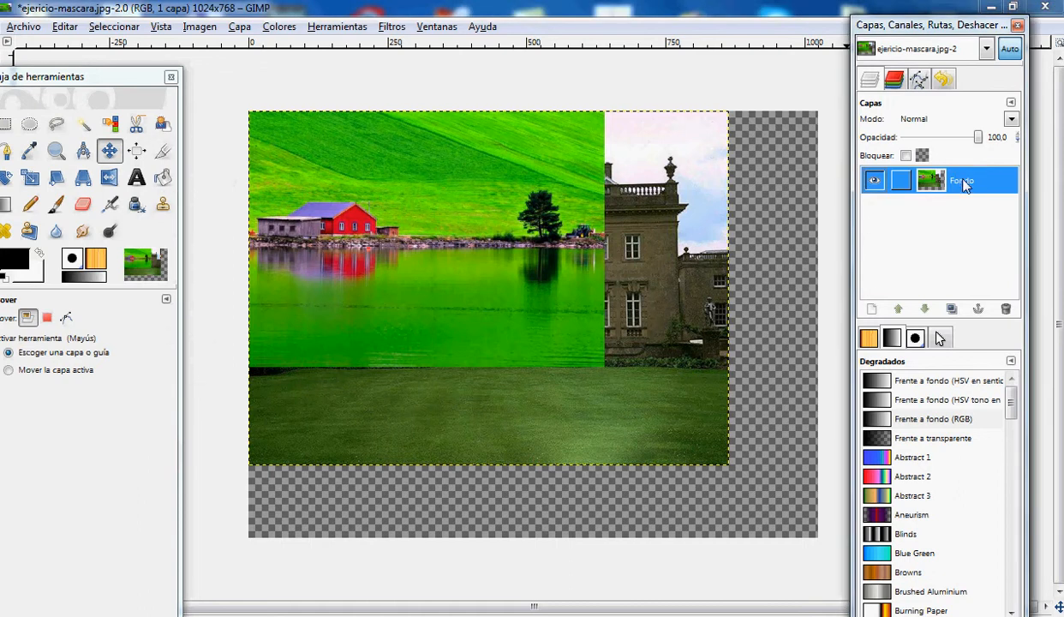
pyautogui.click(231, 27)
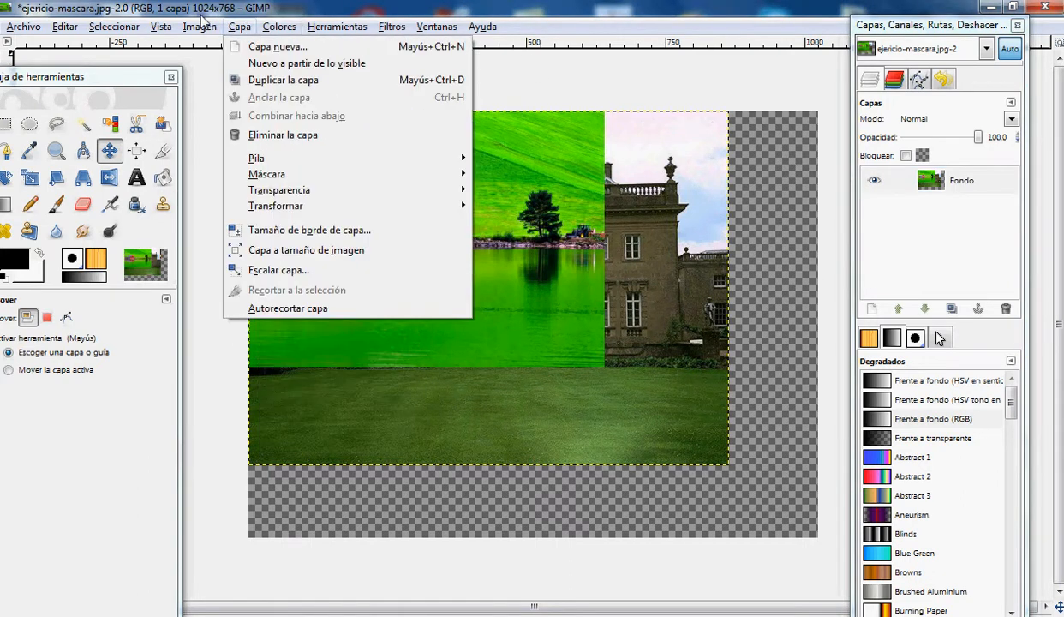
pyautogui.moveTo(198, 31)
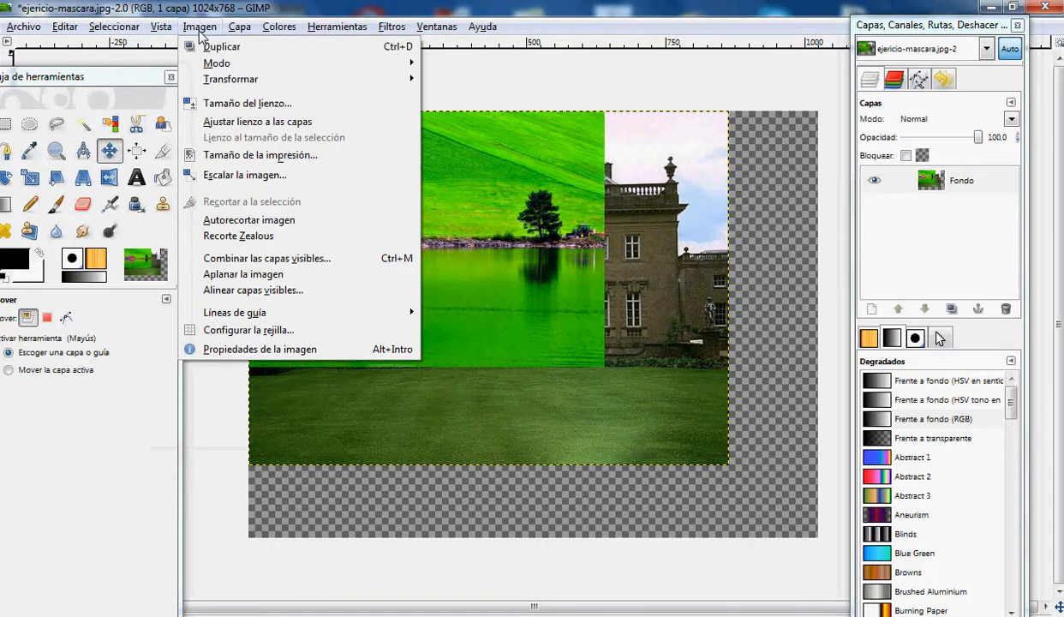
pyautogui.click(276, 274)
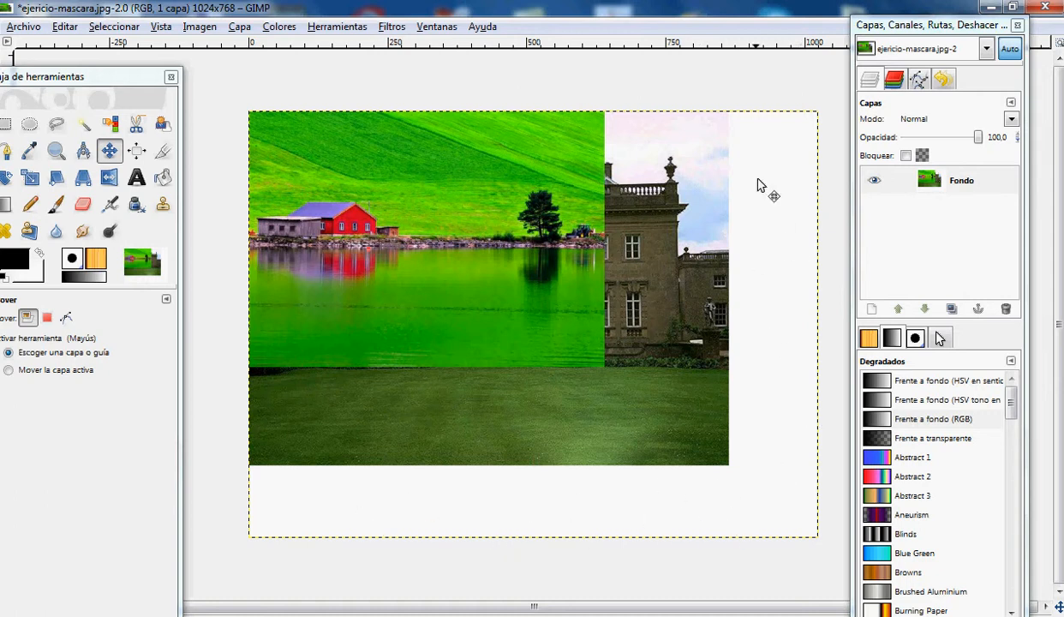
# Step: Bring the toolbox fully into view and activate the Rectangle Select tool
pyautogui.click(208, 29)
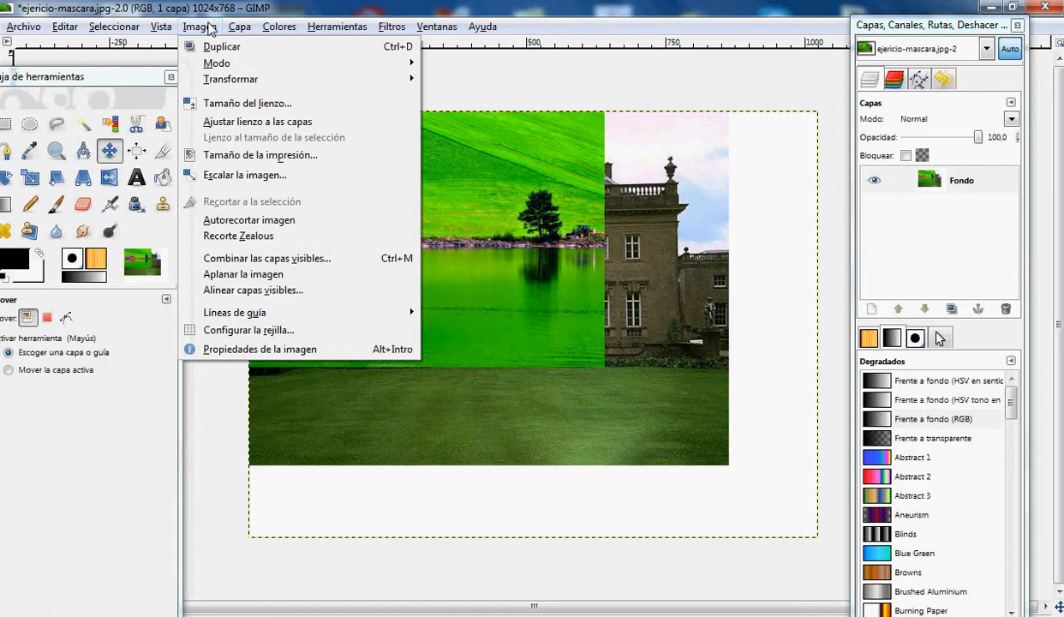
pyautogui.click(208, 29)
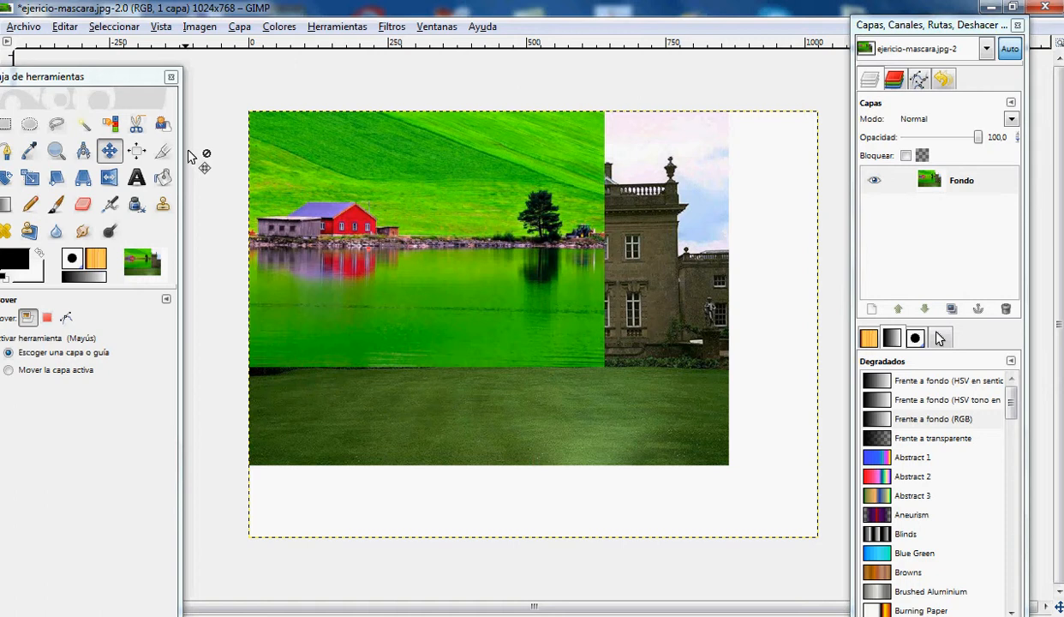
pyautogui.moveTo(116, 78); pyautogui.dragTo(135, 86)
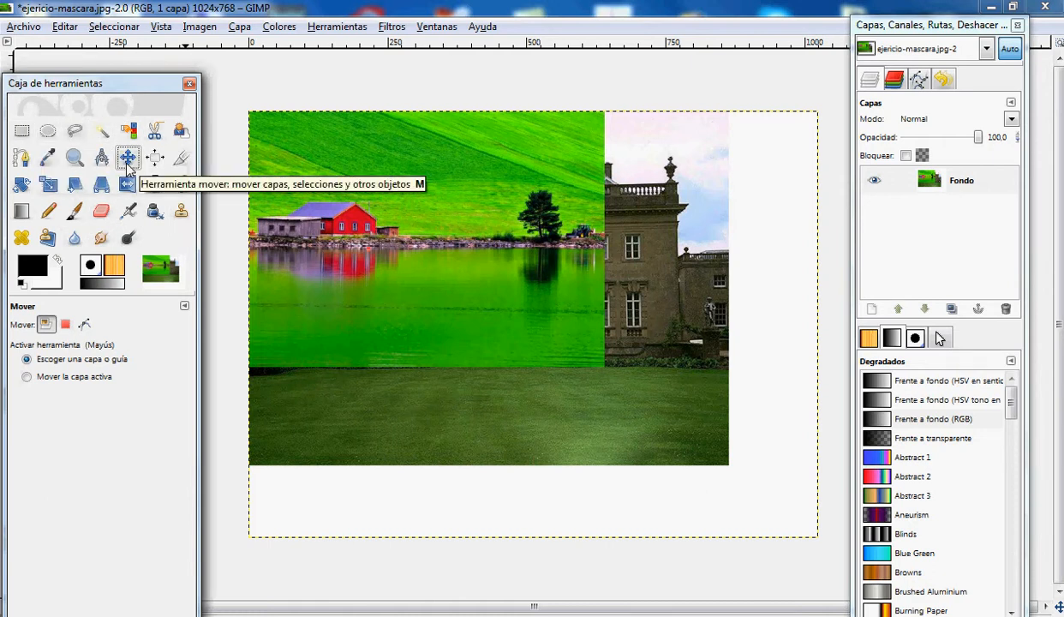
pyautogui.click(21, 133)
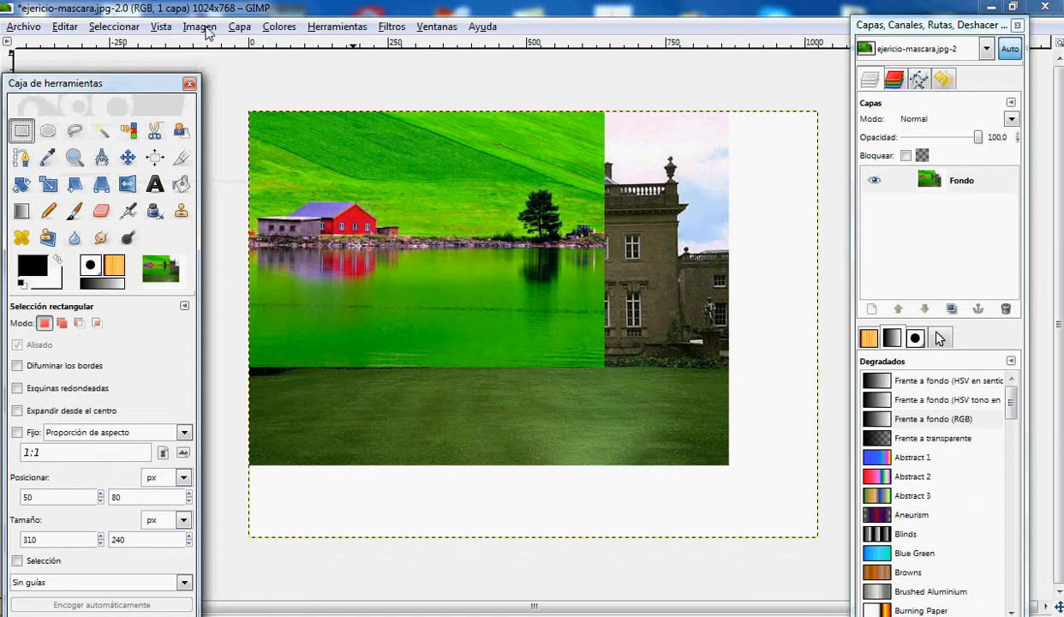
# Step: Create a new 1024 x 768 px layer named Capa nueva with a white fill
pyautogui.click(871, 308)
pyautogui.click(81, 228)
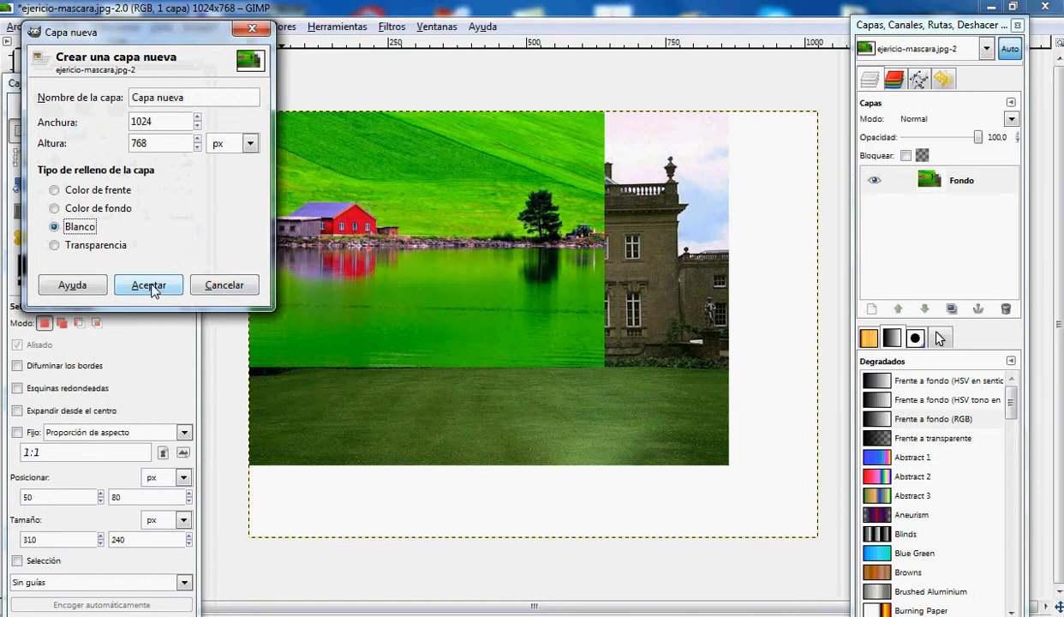
pyautogui.click(149, 286)
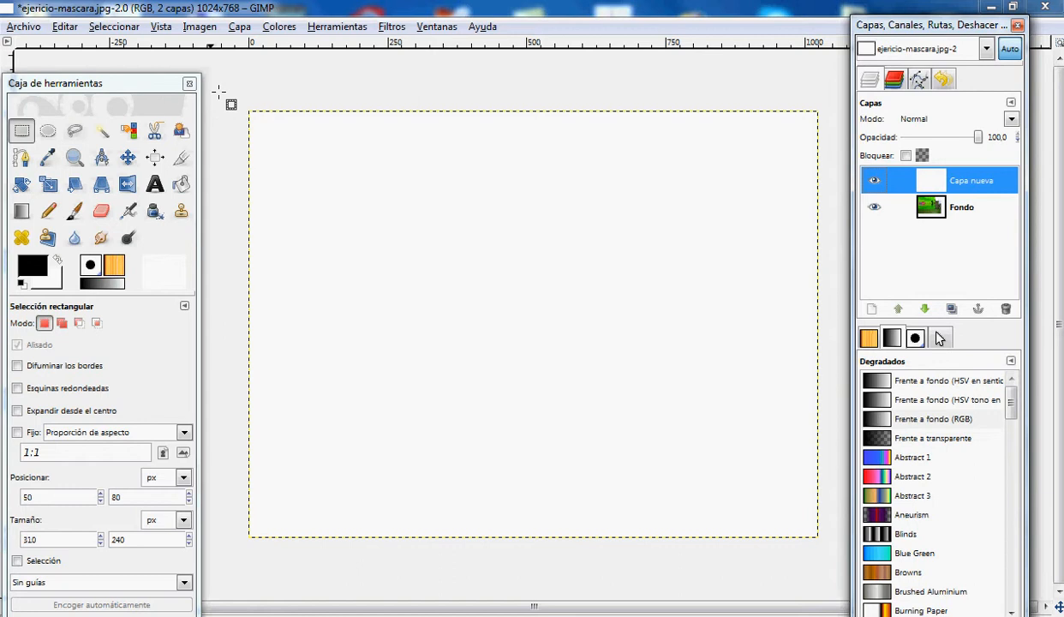
# Step: Apply the Mosaic distortion filter to the white Capa nueva layer with hexagonal tiles and a tile size of 38.1
pyautogui.click(398, 29)
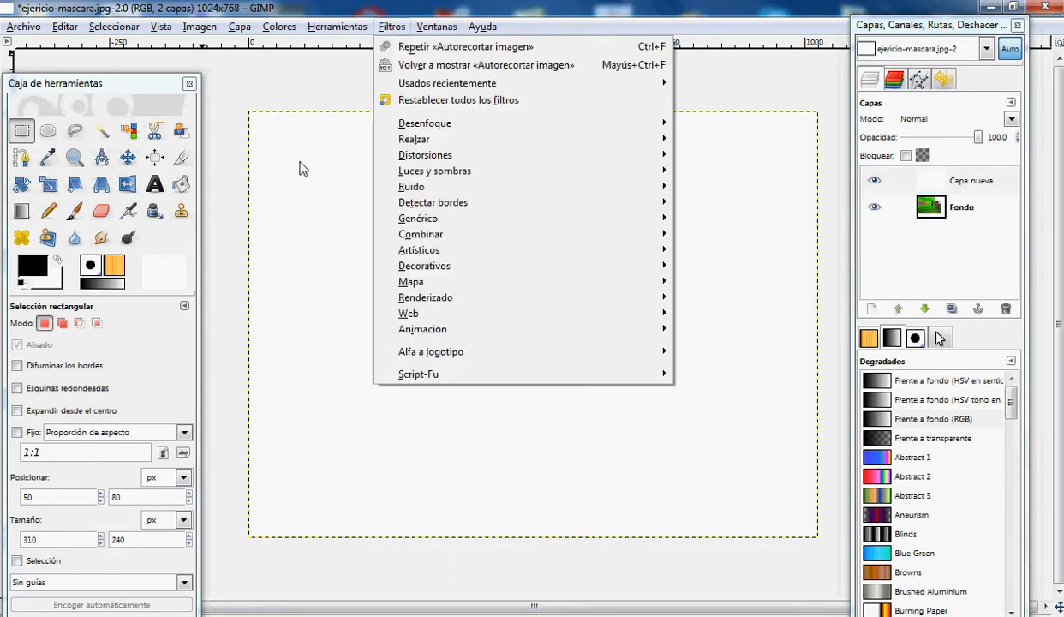
pyautogui.moveTo(413, 142)
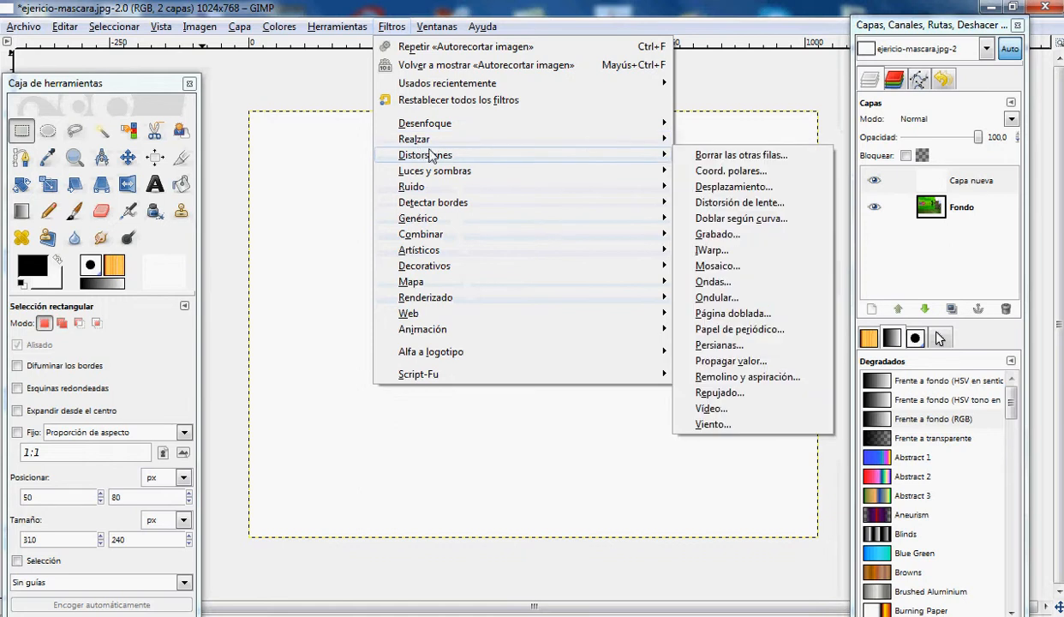
pyautogui.click(750, 274)
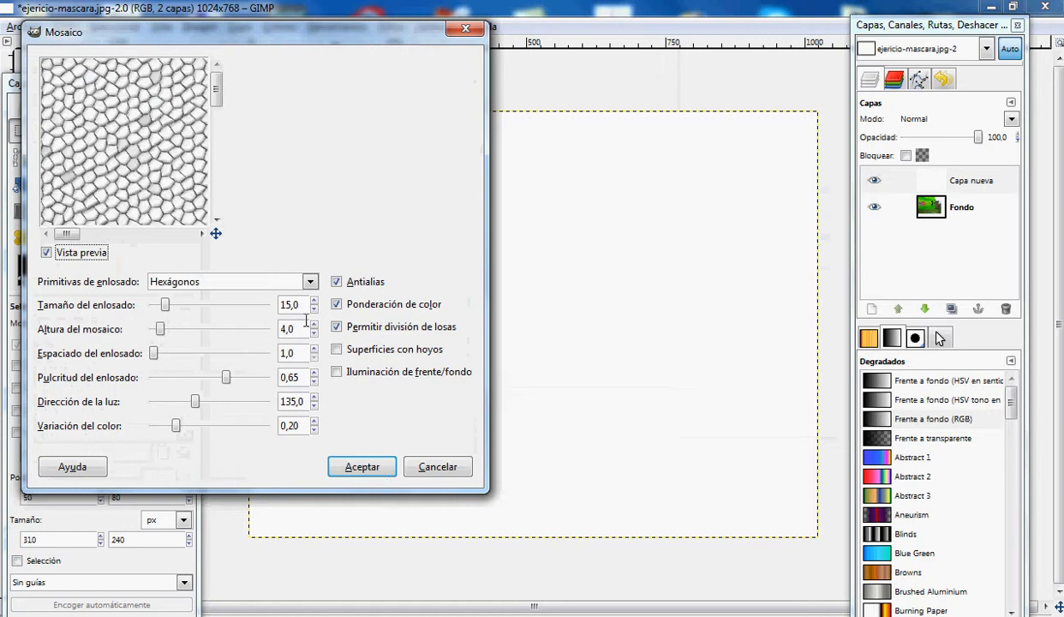
pyautogui.moveTo(169, 307); pyautogui.dragTo(197, 310)
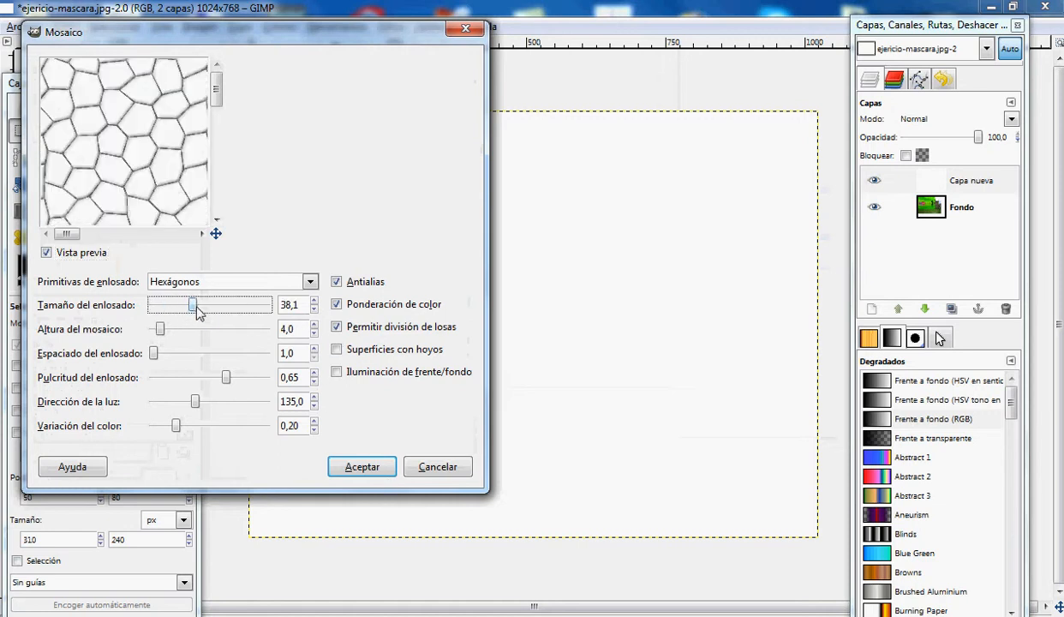
pyautogui.click(361, 466)
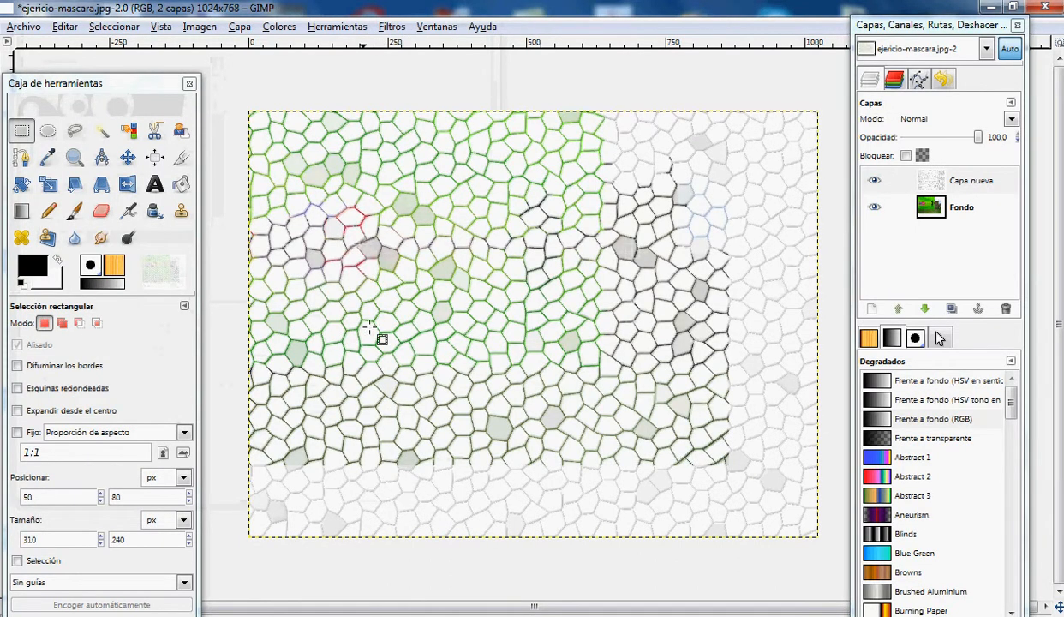
# Step: Select individual white mosaic cells near the middle of the image with the Fuzzy Select tool
pyautogui.click(102, 130)
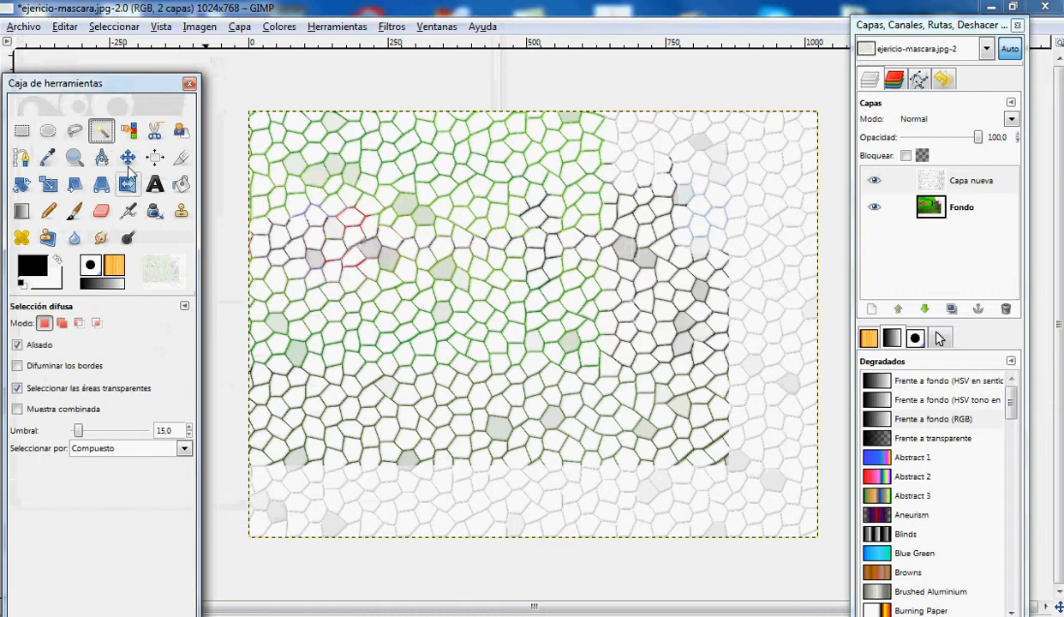
pyautogui.click(497, 257)
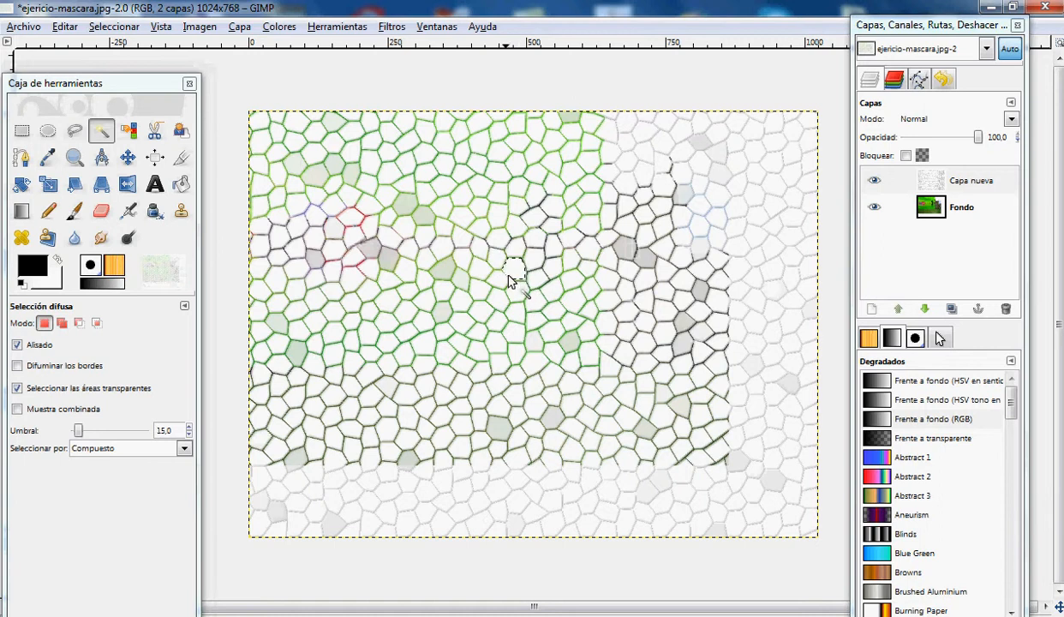
pyautogui.click(602, 327)
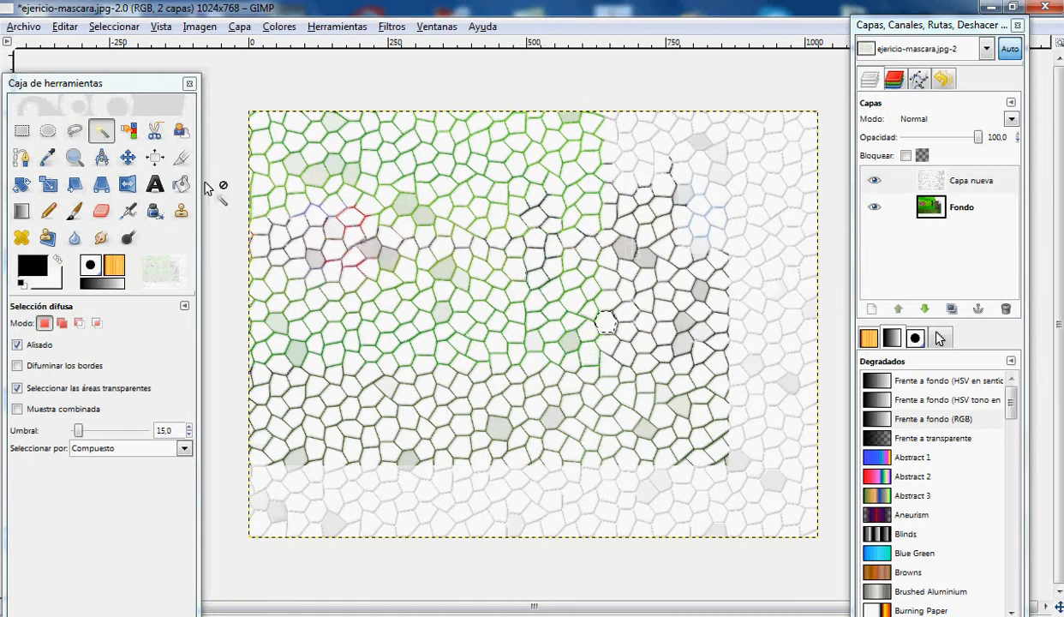
# Step: Select all the white mosaic cells by colour and shift the toolbox slightly
pyautogui.click(128, 130)
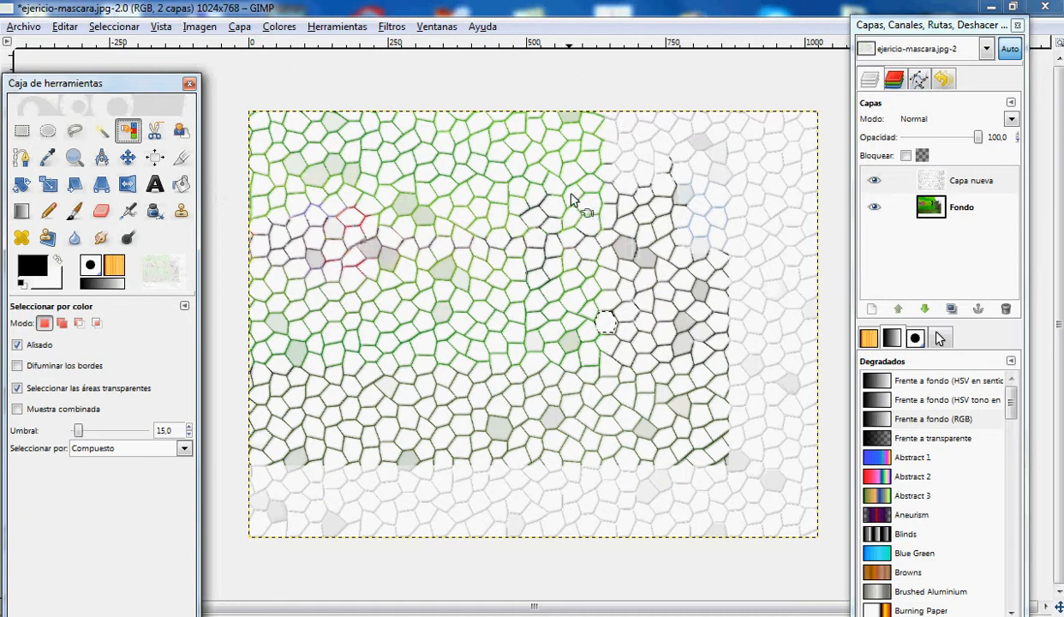
pyautogui.click(560, 219)
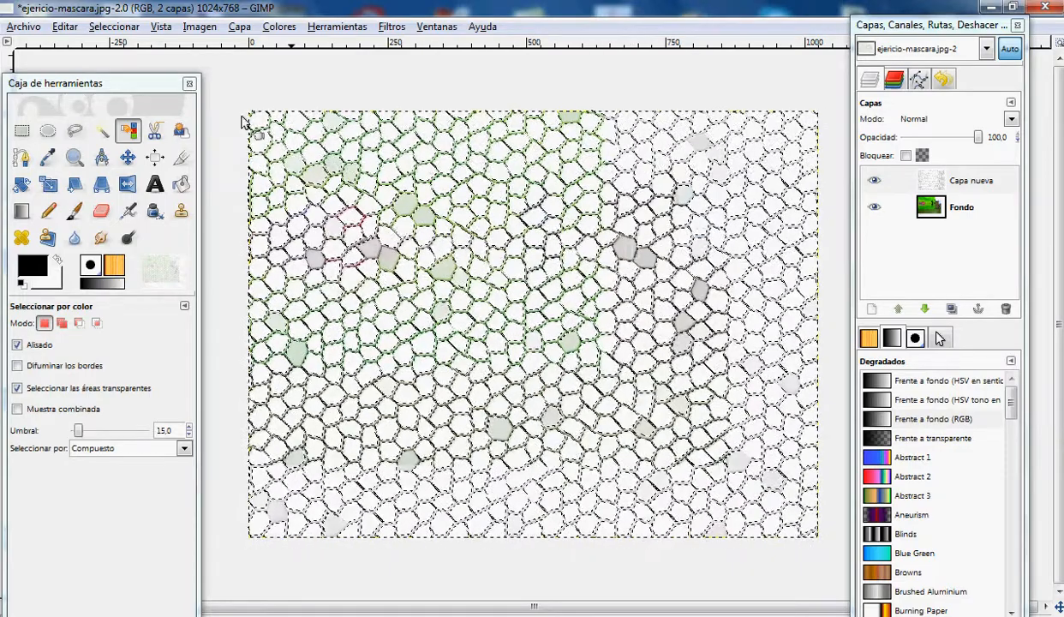
pyautogui.moveTo(161, 88); pyautogui.dragTo(171, 91)
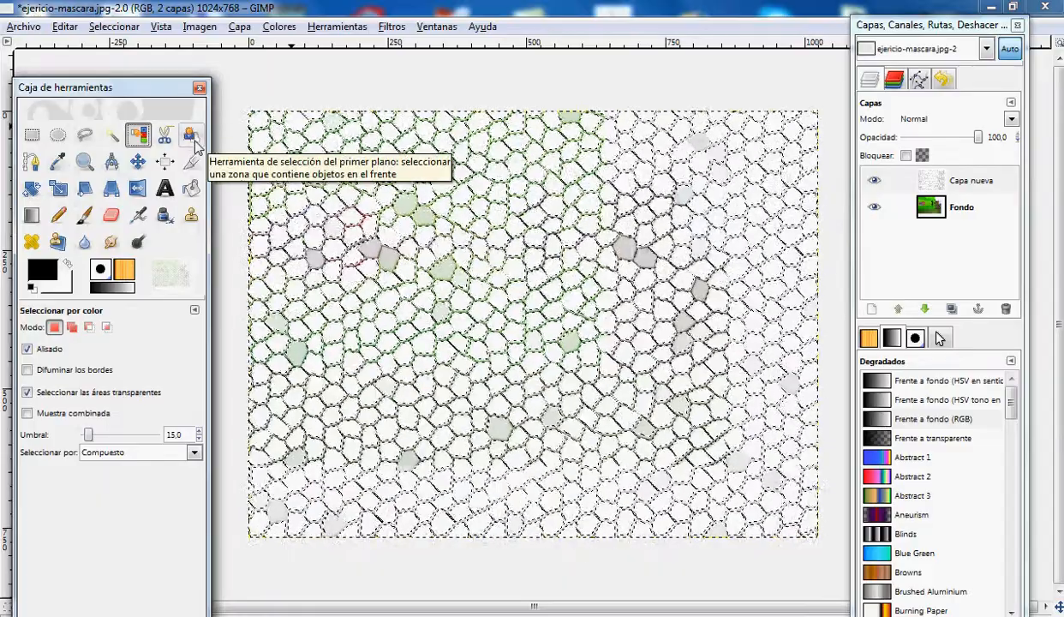
# Step: Pick the colour of a grey mosaic cell as the foreground colour
pyautogui.click(32, 162)
pyautogui.click(57, 162)
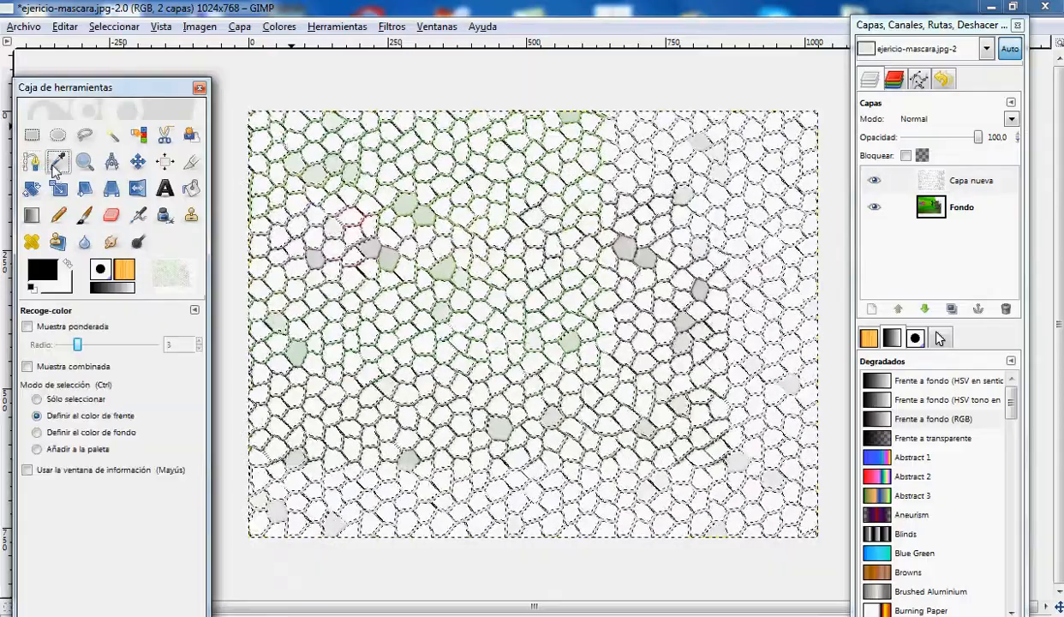
pyautogui.click(387, 250)
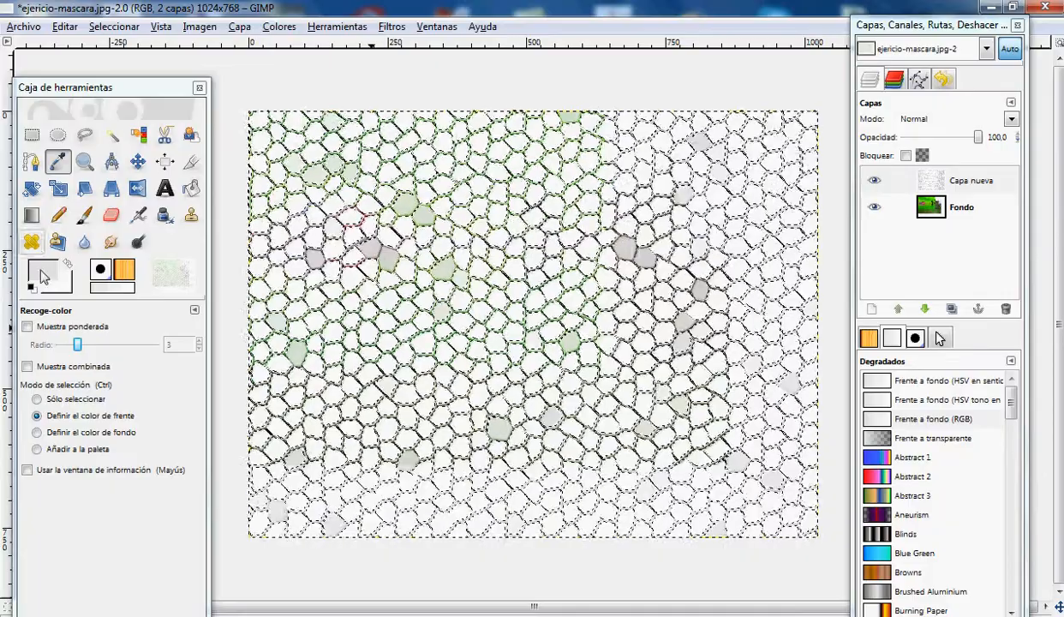
pyautogui.click(83, 164)
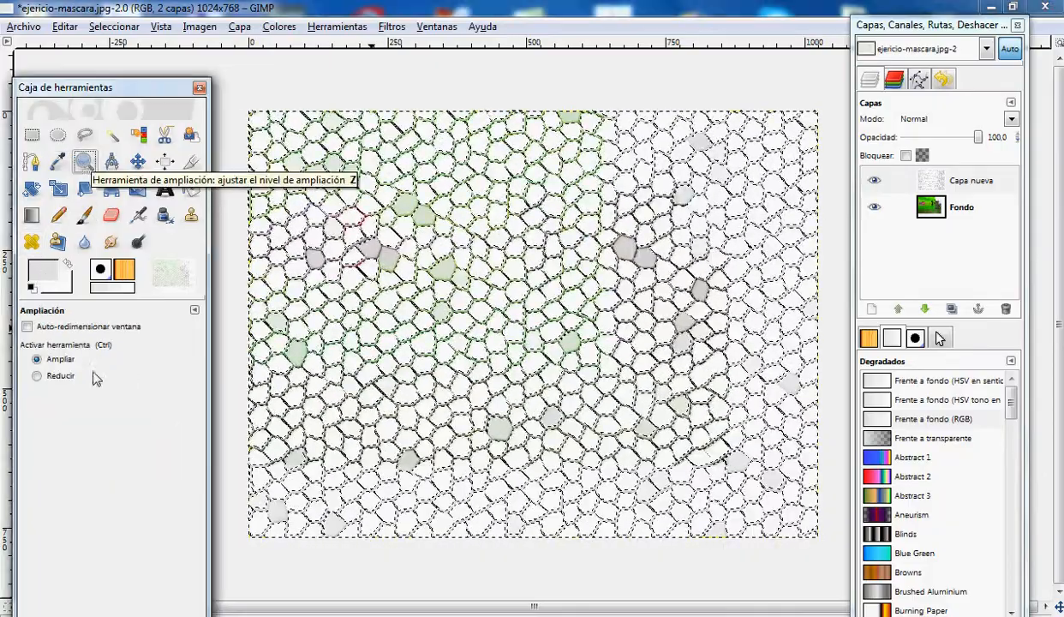
pyautogui.click(163, 165)
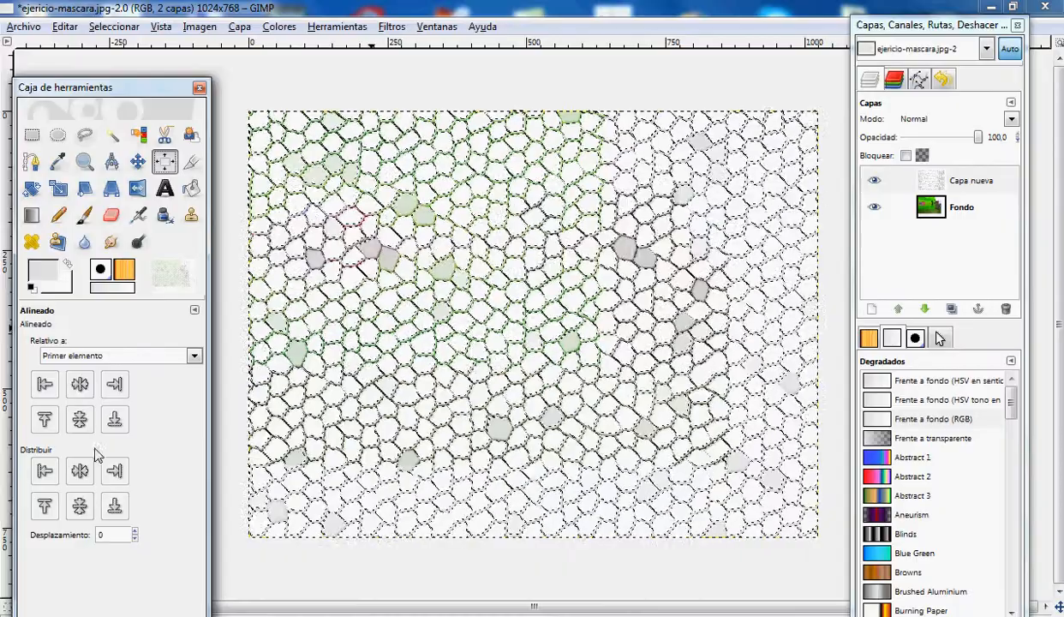
# Step: Crop the image to a 680 x 490 px area starting at position 110, 80
pyautogui.click(191, 162)
pyautogui.moveTo(249, 112); pyautogui.dragTo(385, 359)
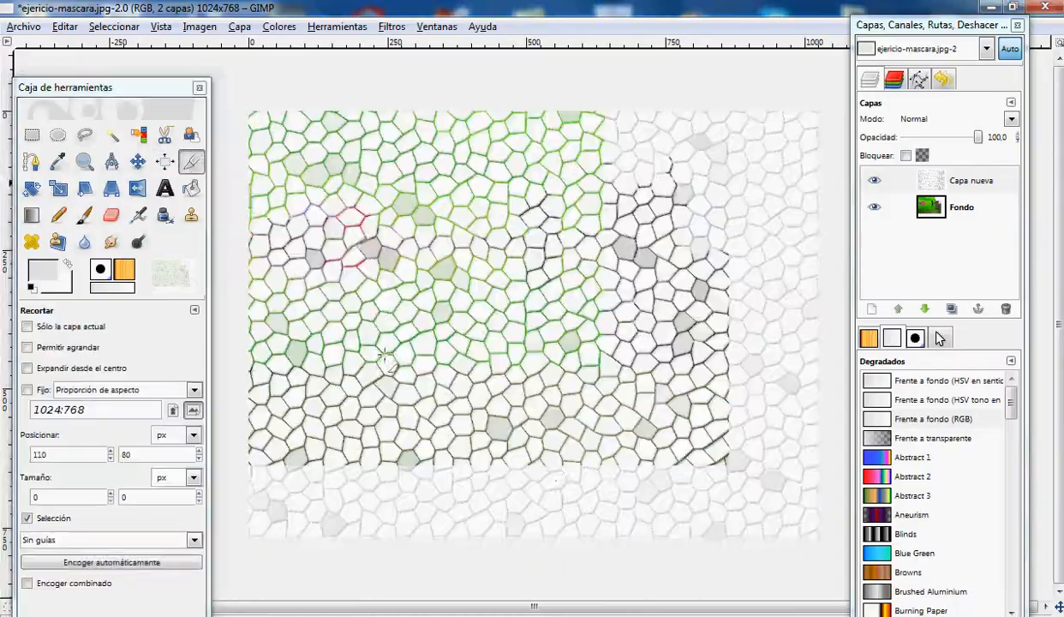
pyautogui.moveTo(629, 463); pyautogui.dragTo(691, 431)
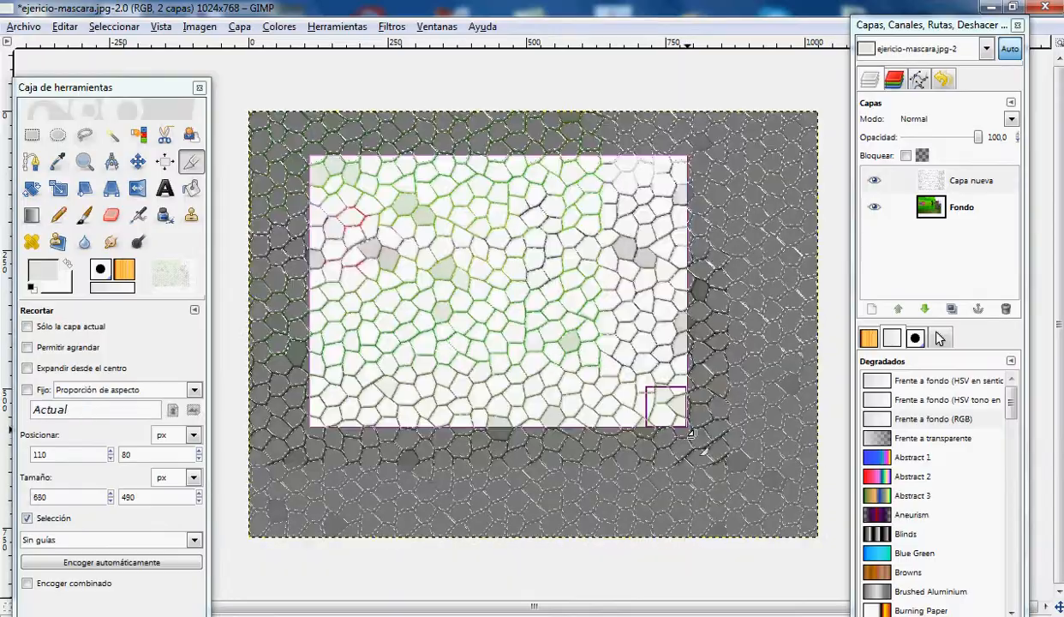
pyautogui.press('Return')
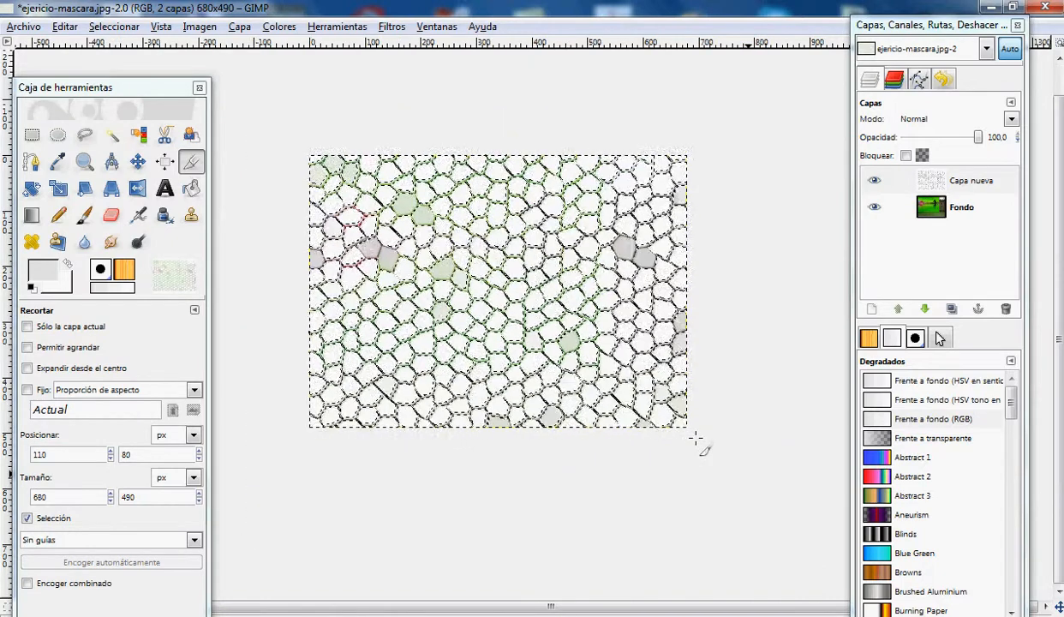
pyautogui.click(58, 188)
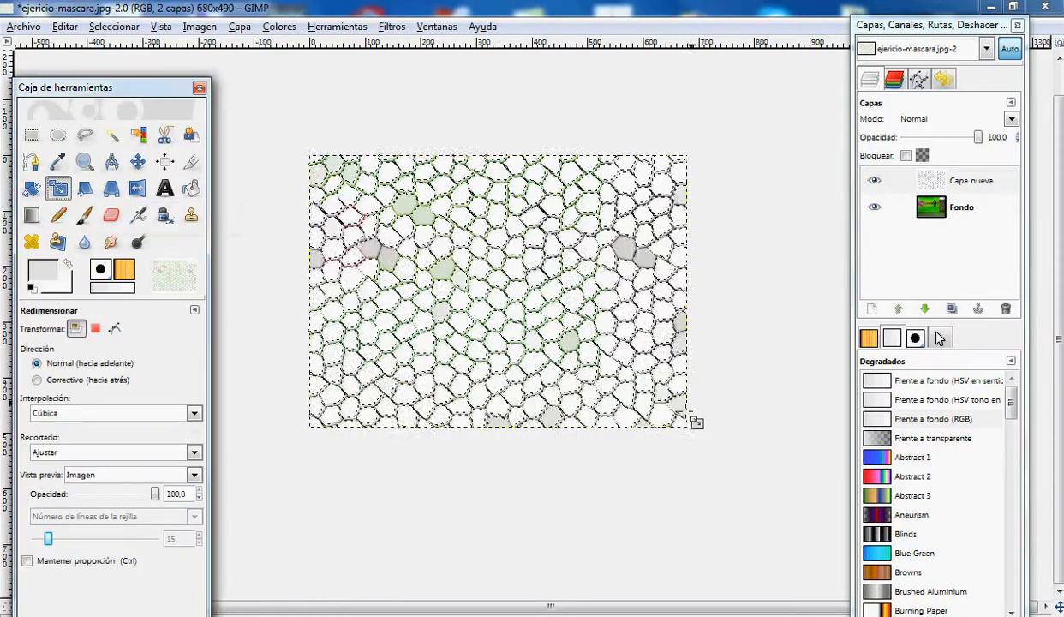
pyautogui.moveTo(682, 437); pyautogui.dragTo(565, 353)
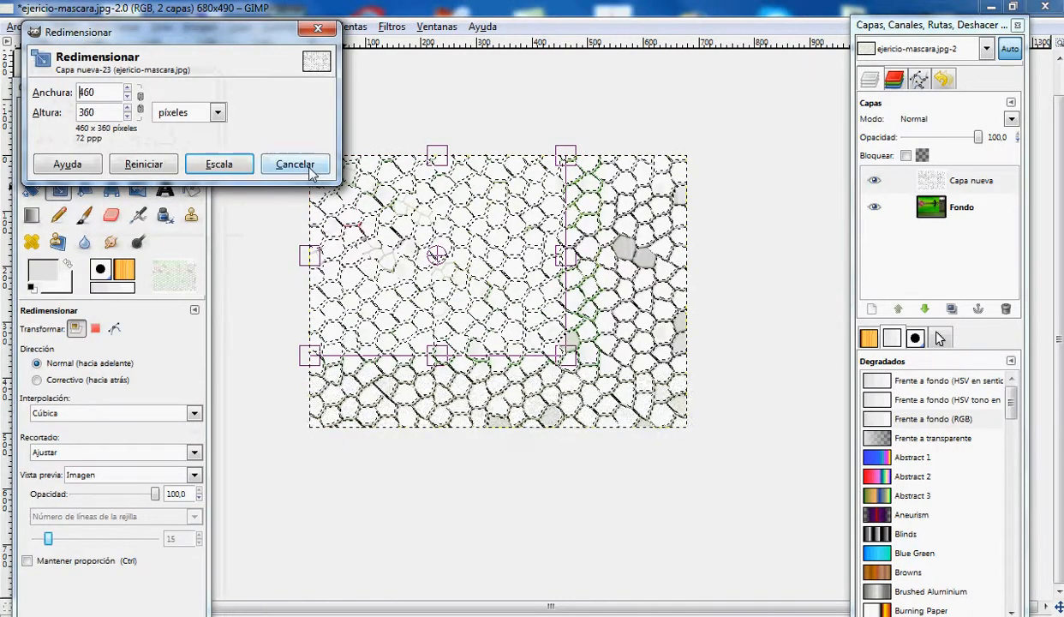
pyautogui.click(312, 168)
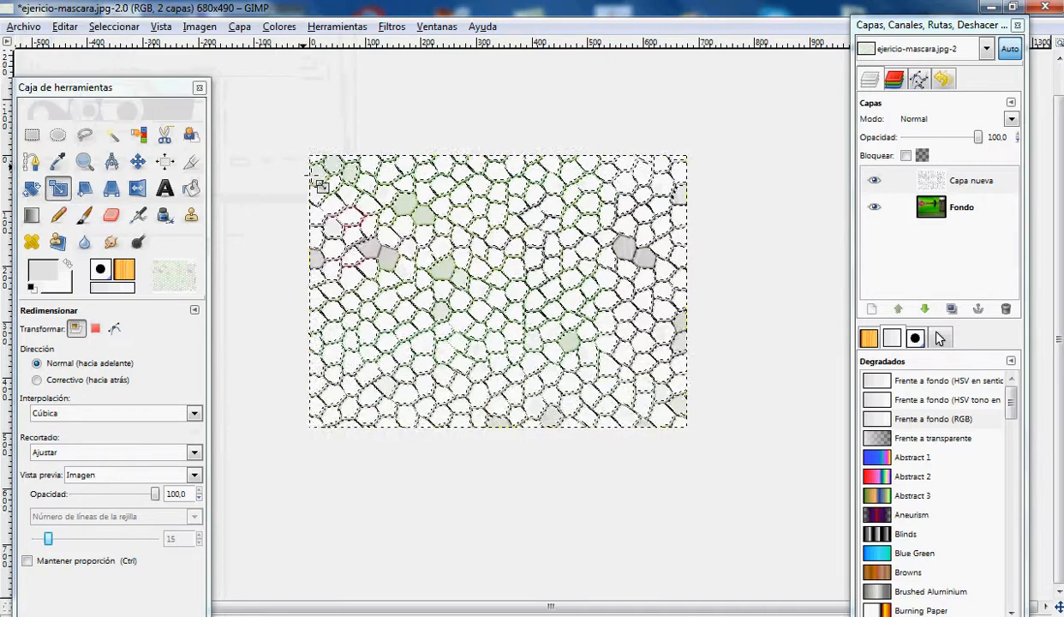
# Step: Flip the selected mosaic cells vertically and anchor the resulting floating selection to the Capa nueva layer
pyautogui.click(135, 195)
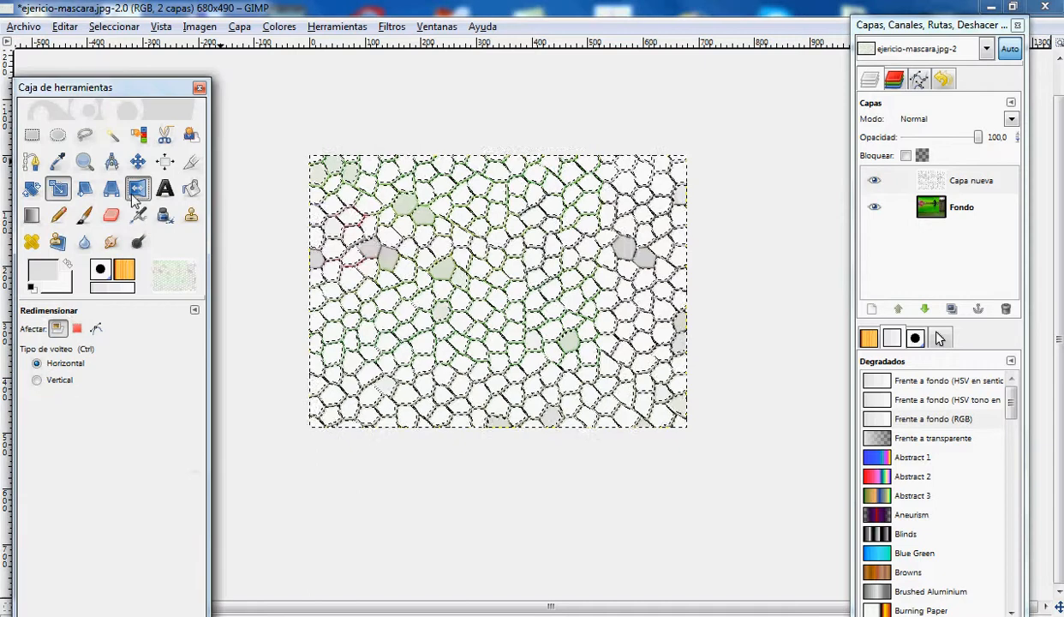
pyautogui.click(38, 380)
pyautogui.click(586, 356)
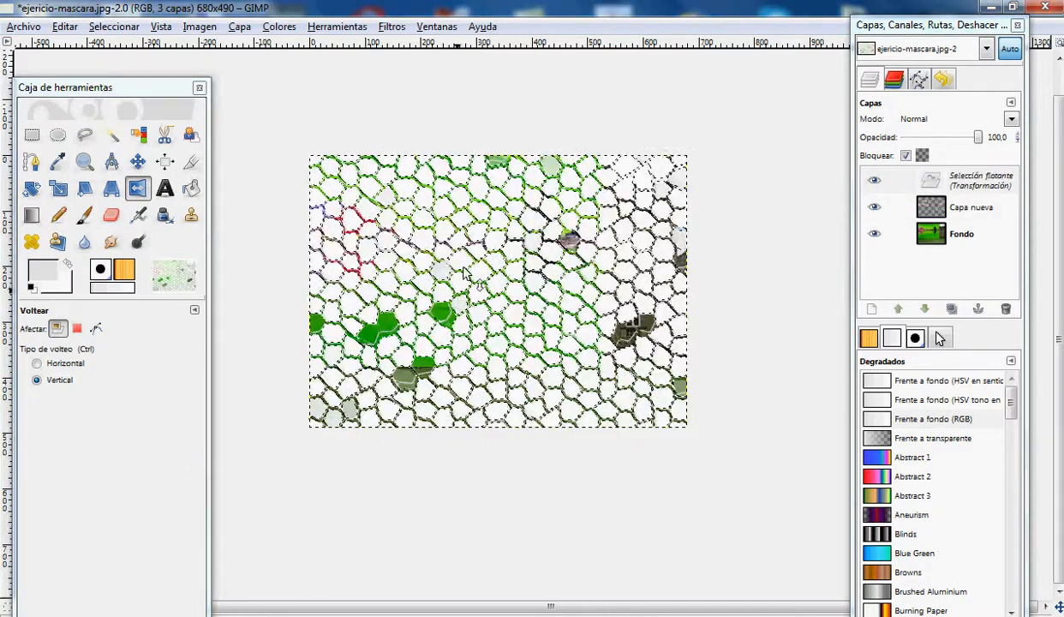
pyautogui.click(980, 181)
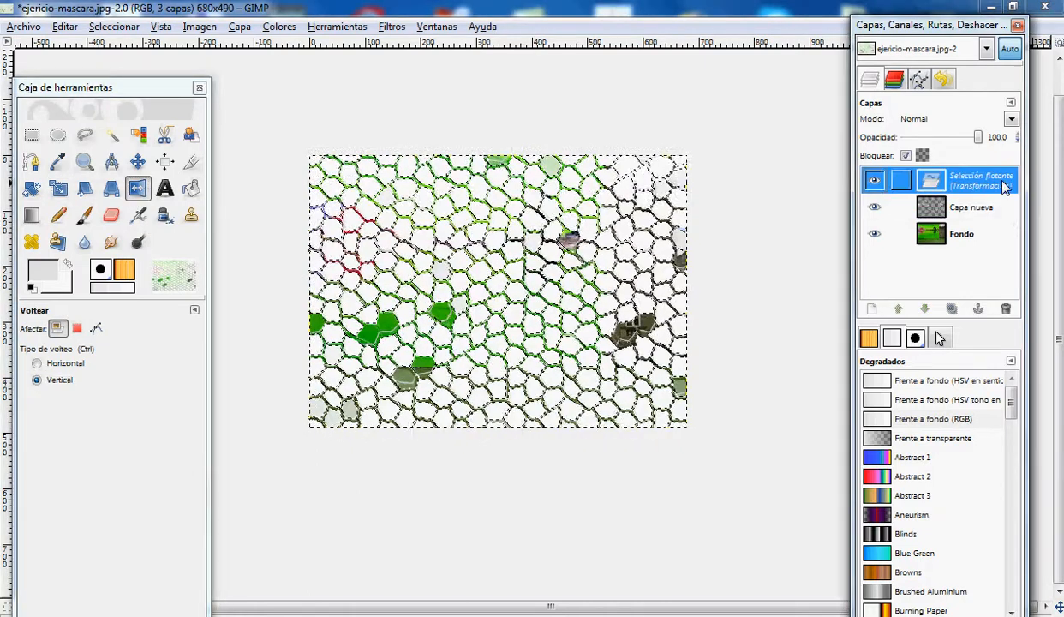
pyautogui.click(978, 309)
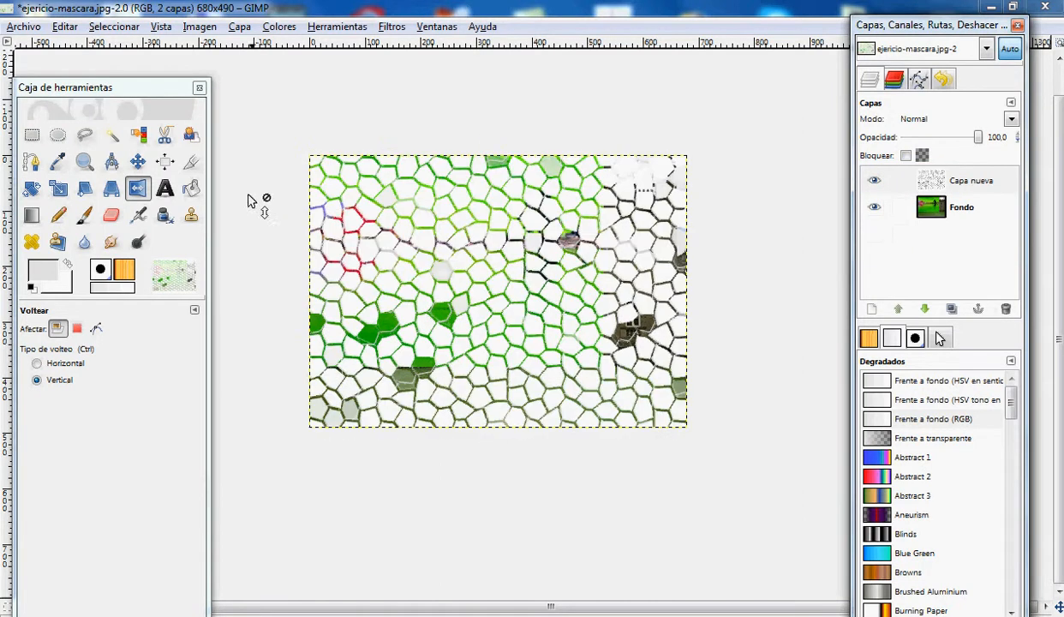
# Step: Add a text box across the middle of the image containing the word TEXTO
pyautogui.click(166, 189)
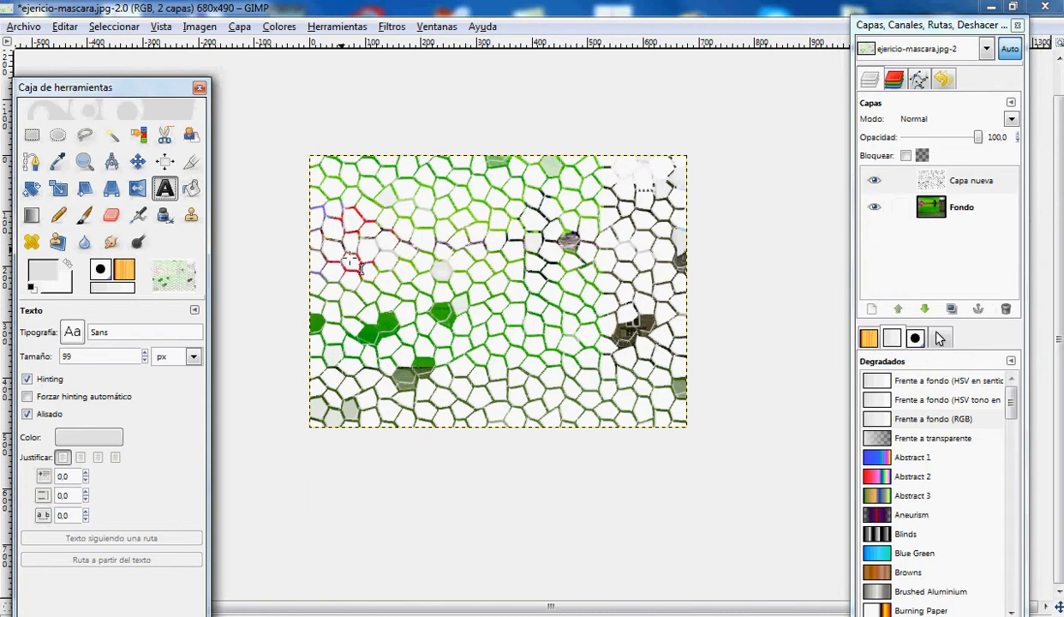
pyautogui.click(353, 288)
pyautogui.moveTo(327, 222)
pyautogui.mouseDown()
pyautogui.moveTo(605, 355)
pyautogui.moveTo(626, 355)
pyautogui.mouseUp()
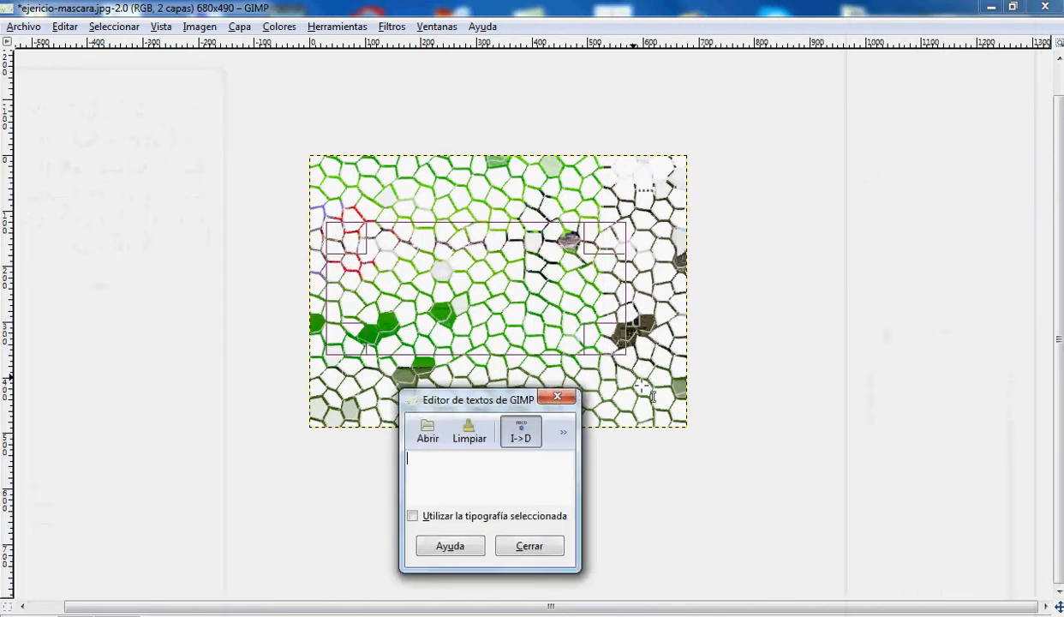
pyautogui.write('TEXTO')
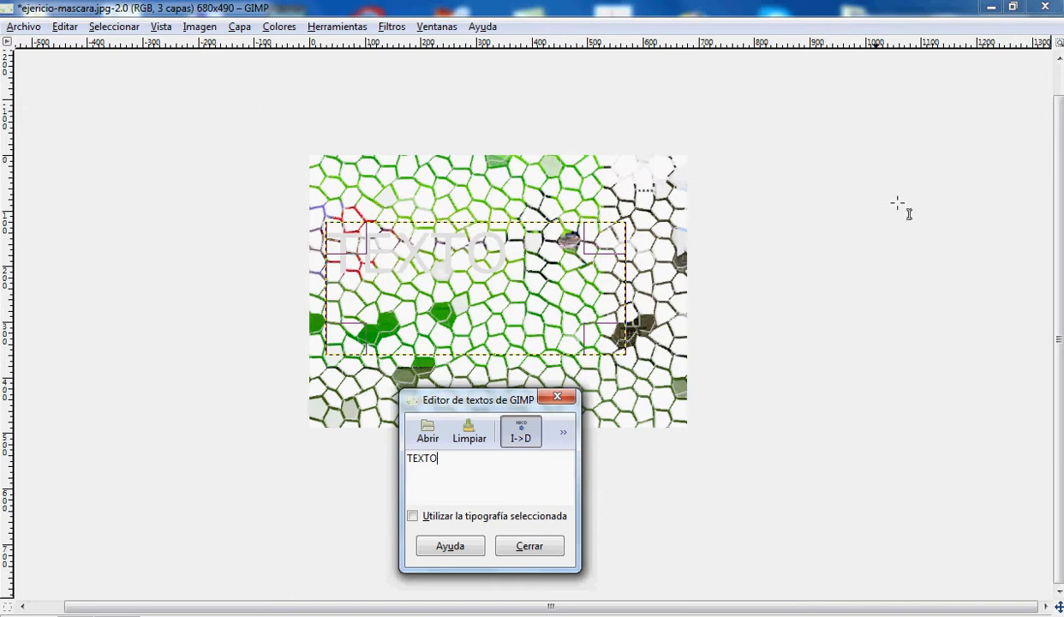
pyautogui.click(529, 546)
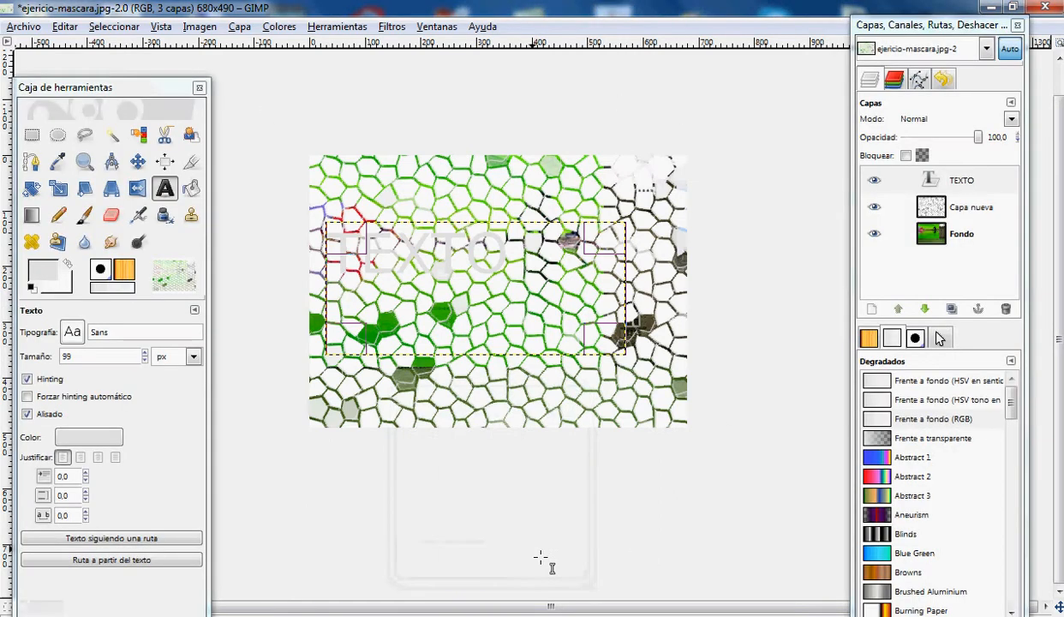
# Step: Set the colour of the TEXTO text to blue, HTML value 1d1db7
pyautogui.click(87, 439)
pyautogui.click(306, 280)
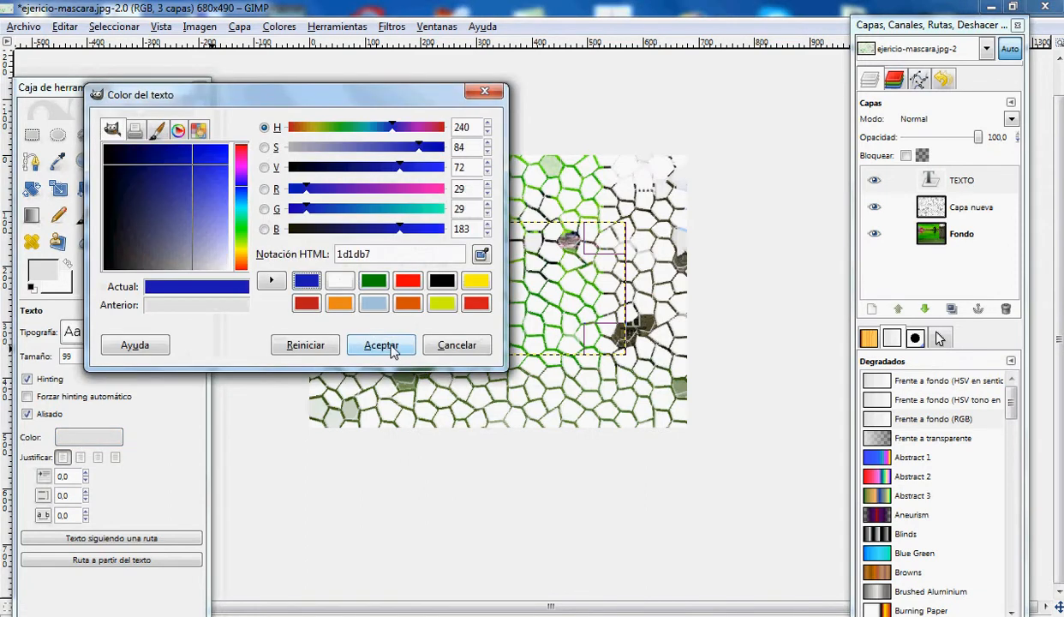
pyautogui.click(381, 345)
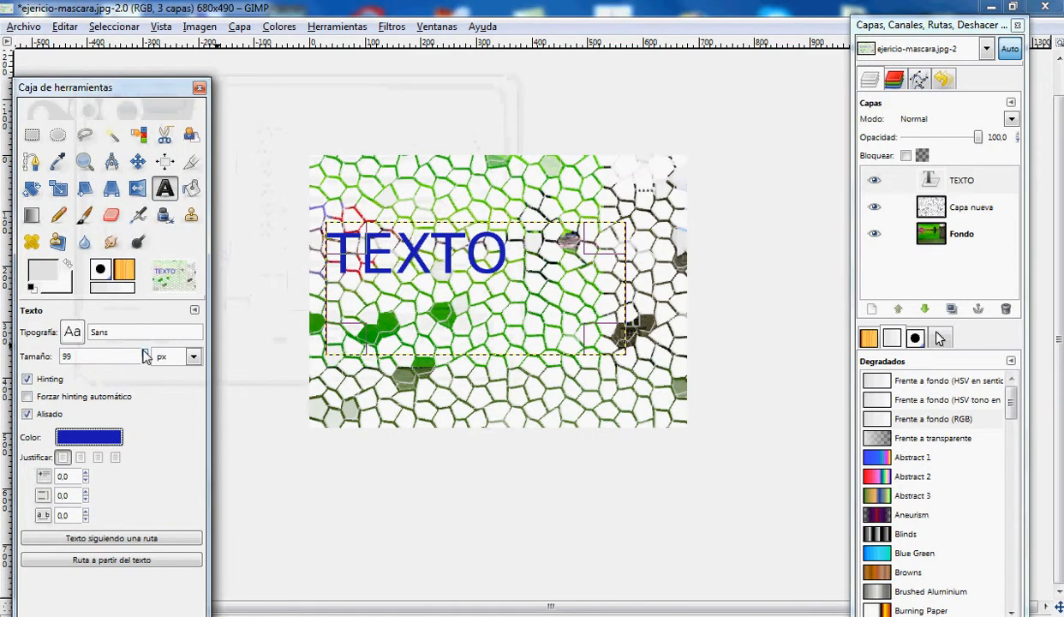
# Step: Format the TEXTO text as 108 px Sans Bold with centred justification
pyautogui.scroll(9, 146, 357)
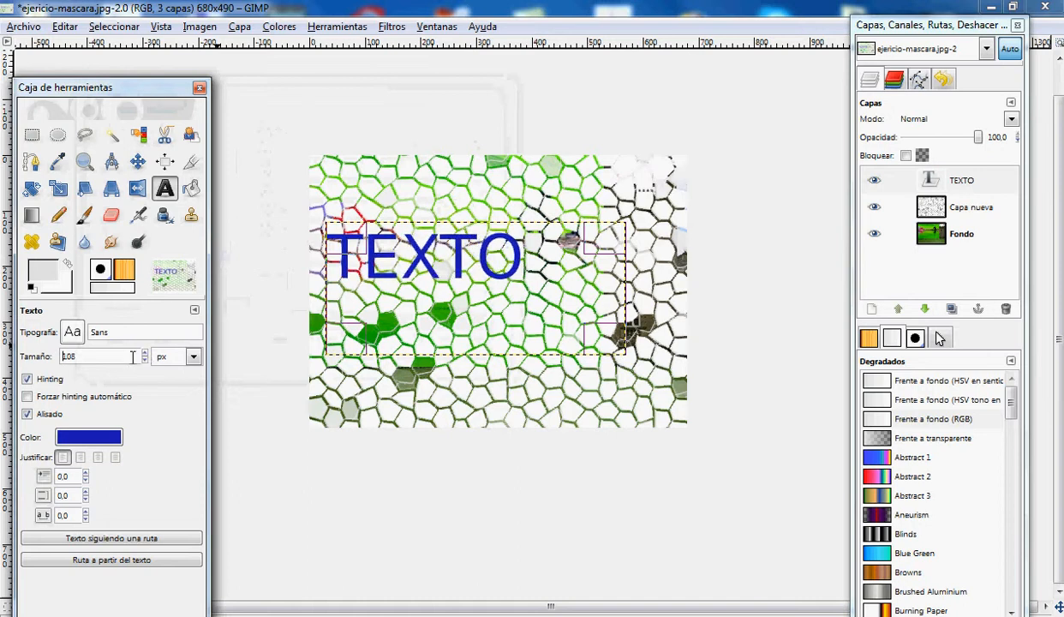
pyautogui.click(72, 332)
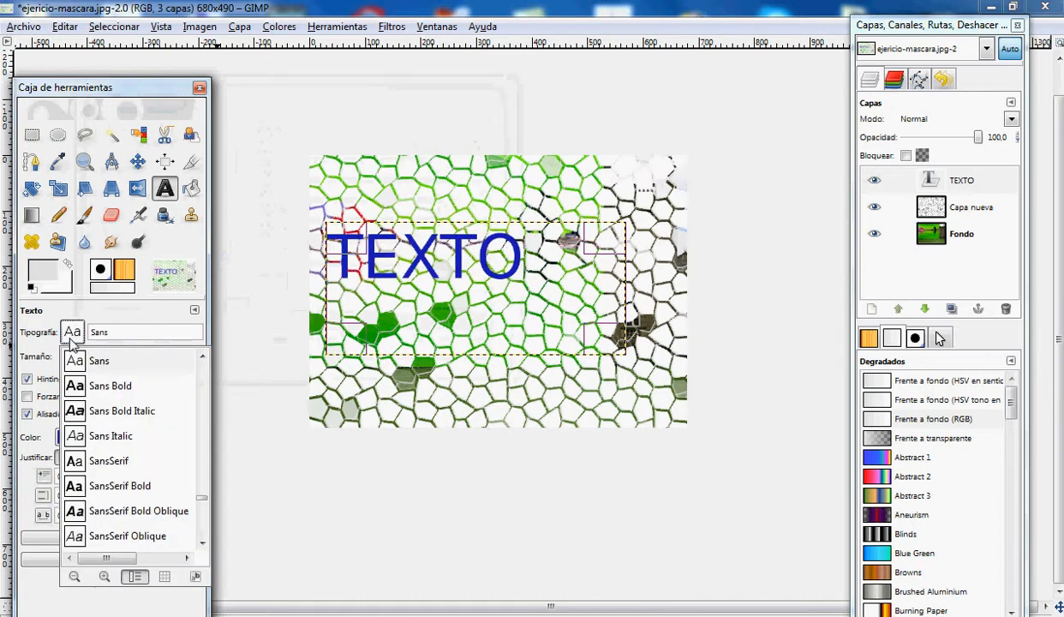
pyautogui.click(128, 386)
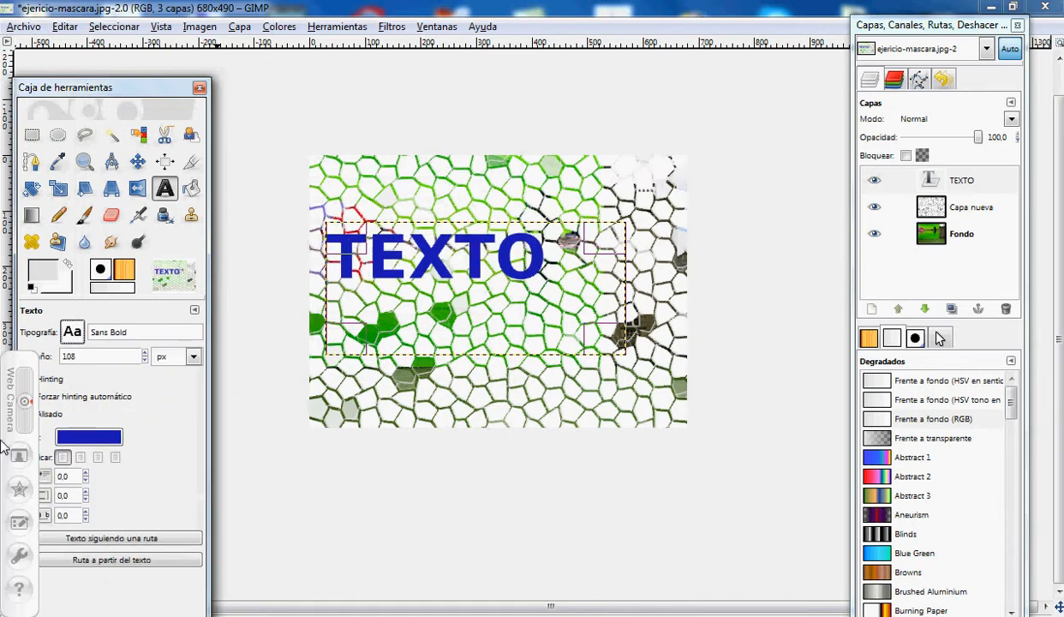
pyautogui.click(98, 458)
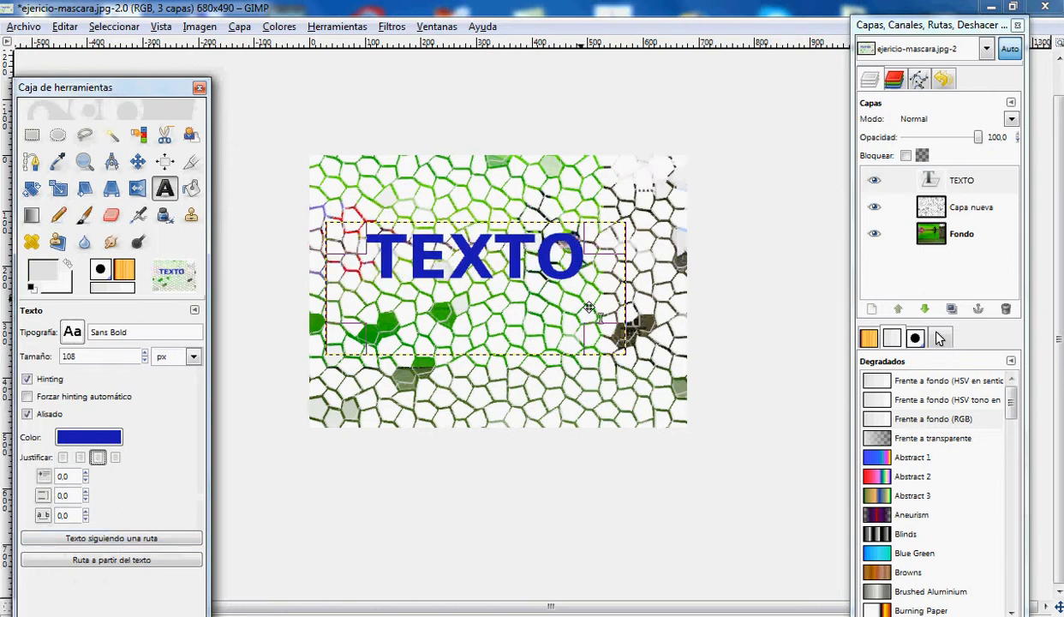
pyautogui.click(972, 207)
pyautogui.click(972, 233)
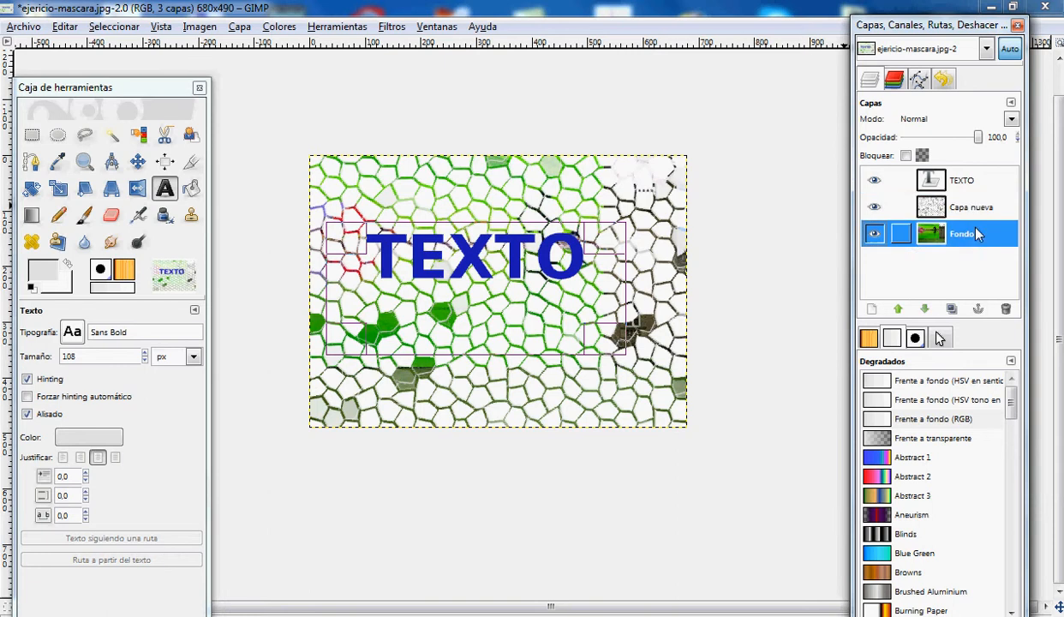
pyautogui.click(972, 206)
pyautogui.click(960, 232)
pyautogui.click(960, 206)
# Step: Select the TEXTO layer and extend its text to read TEXTO DS
pyautogui.click(962, 183)
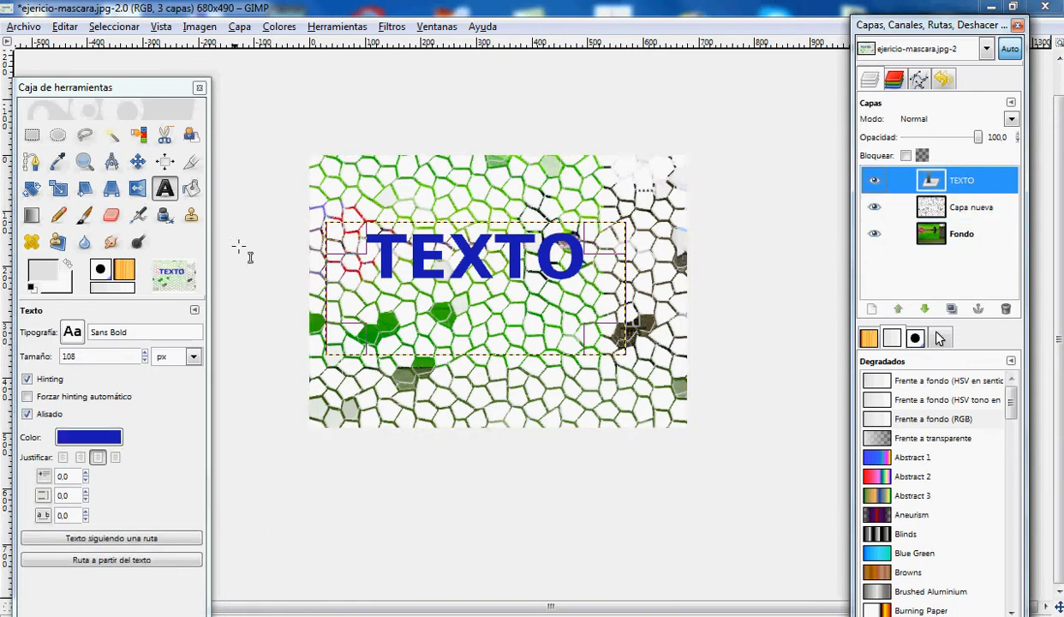
pyautogui.click(463, 274)
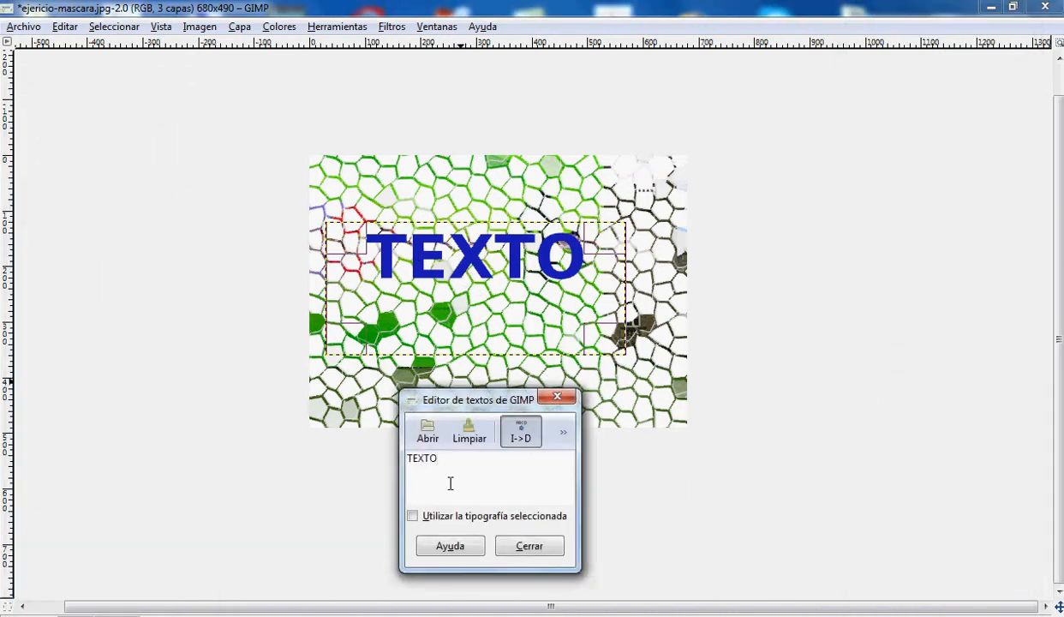
pyautogui.write('DS')
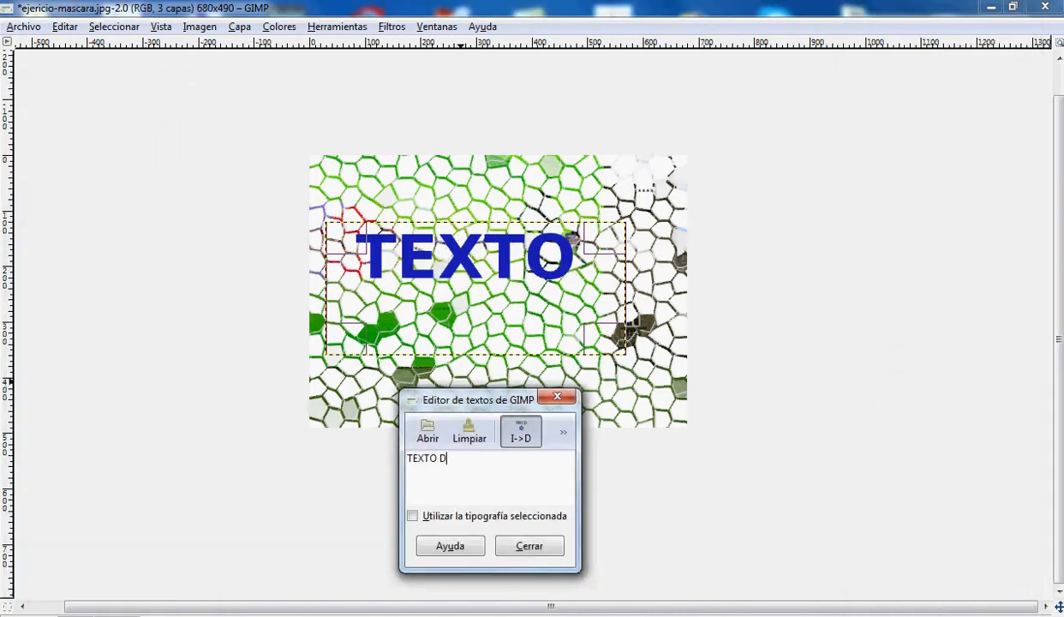
pyautogui.click(530, 545)
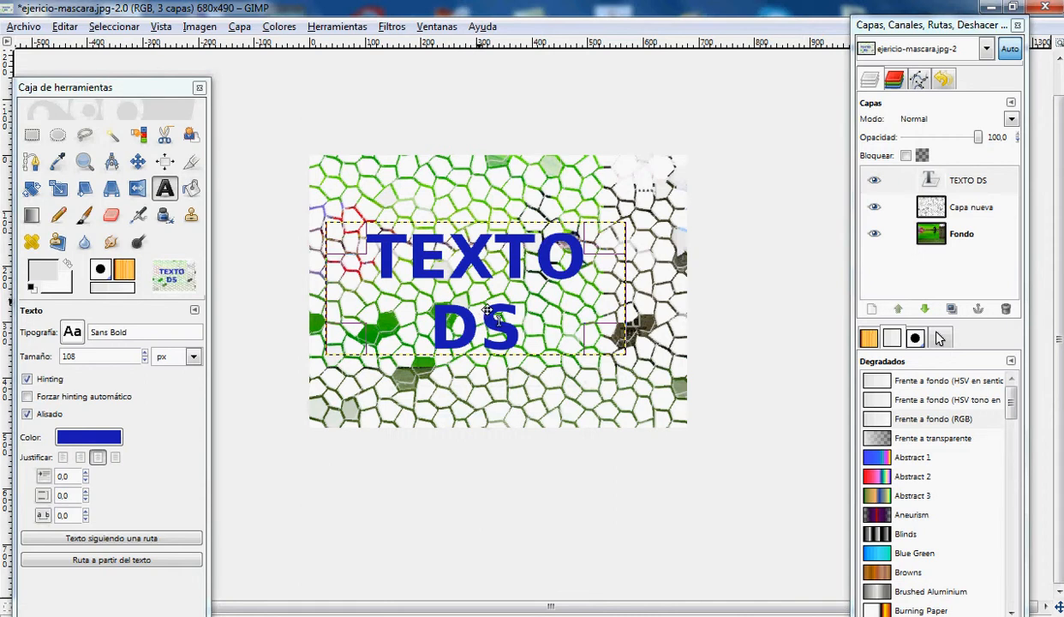
# Step: Examine the Bucket Fill options and the Blend tool's available gradients and gradient shapes
pyautogui.click(191, 188)
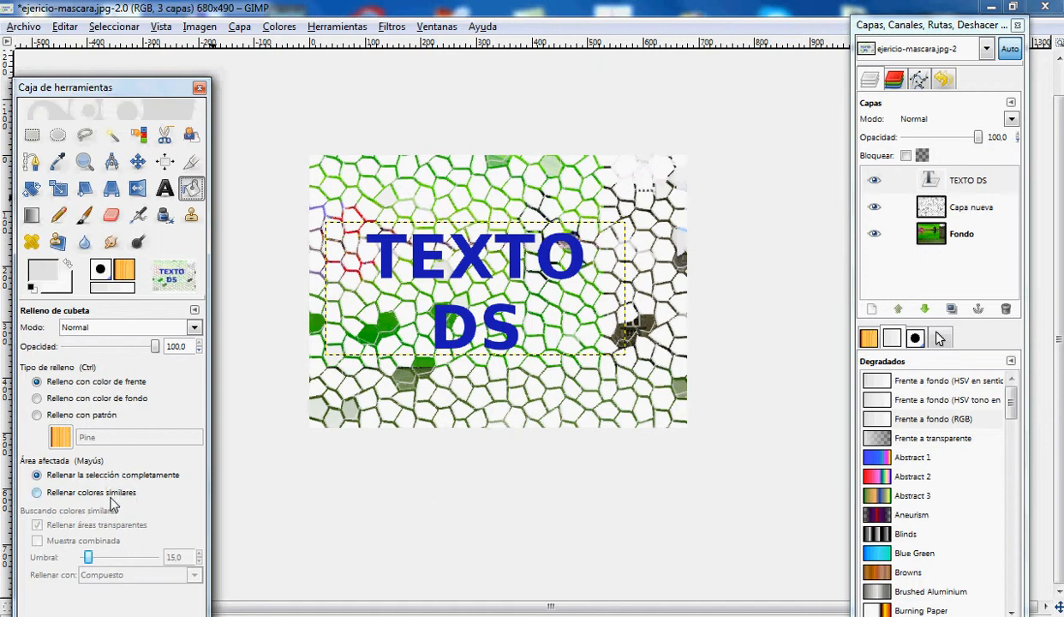
pyautogui.click(34, 219)
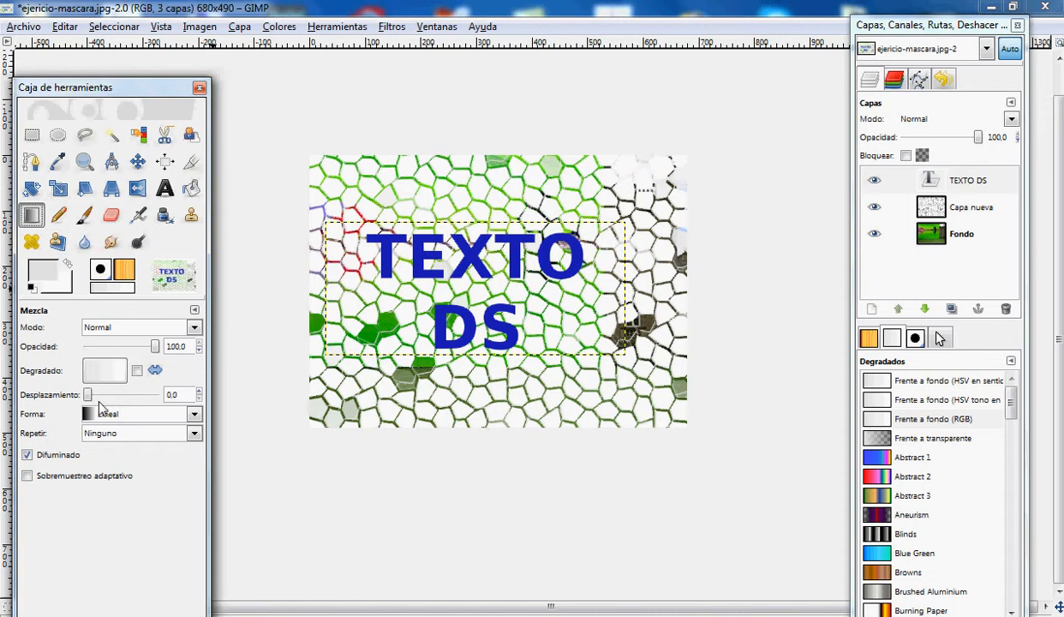
pyautogui.click(94, 373)
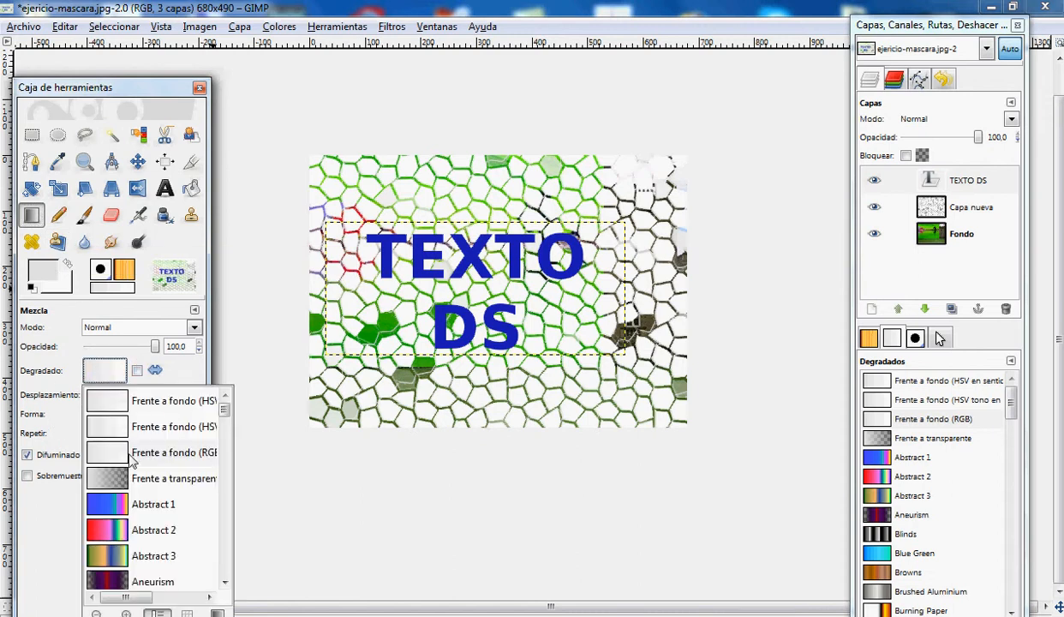
pyautogui.click(104, 370)
pyautogui.click(106, 371)
pyautogui.click(185, 369)
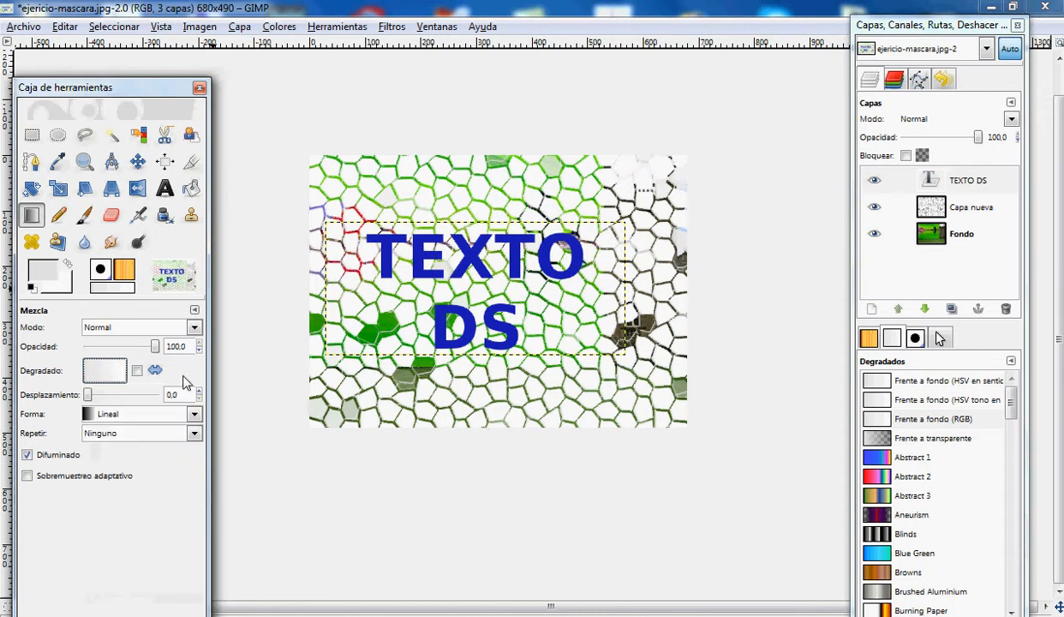
pyautogui.click(133, 415)
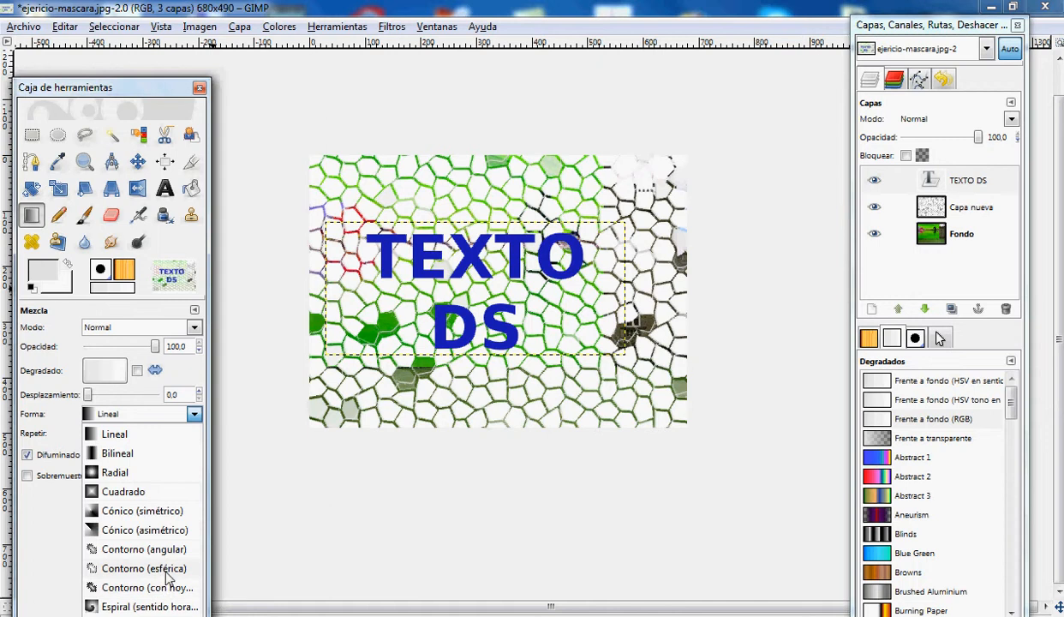
pyautogui.click(184, 370)
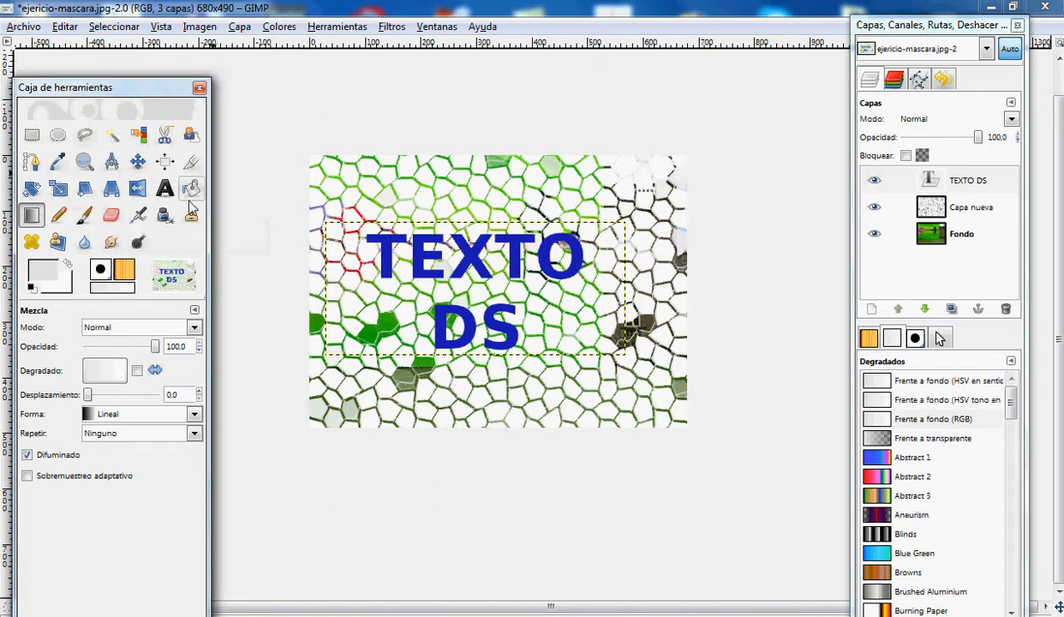
# Step: Erase parts of the TEXTO DS lettering with the Circle (11) brush, and repaint over the erased areas with Antiborrado enabled
pyautogui.click(111, 215)
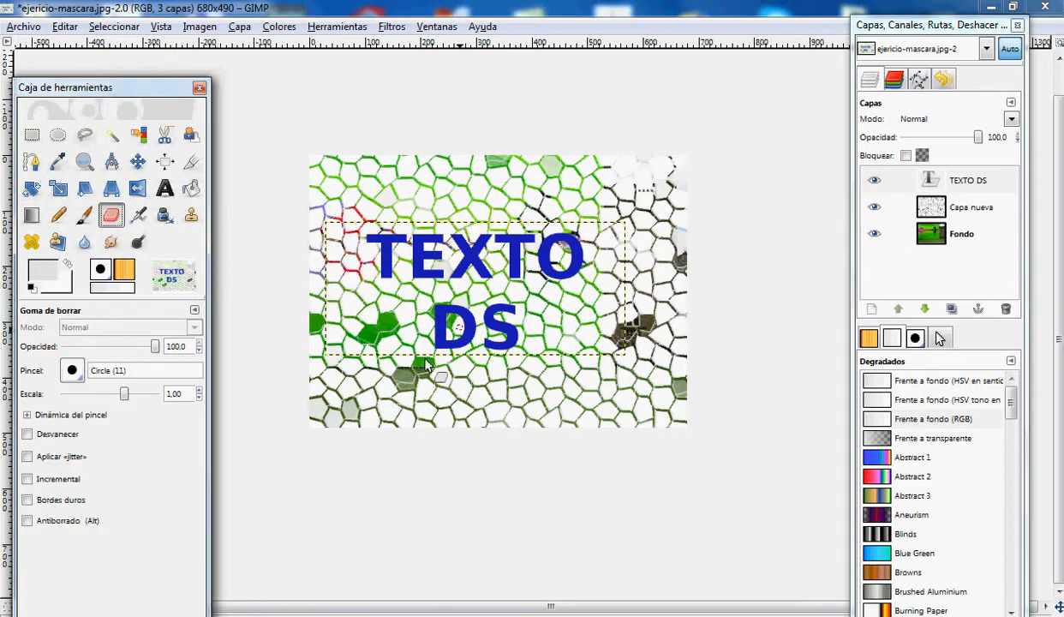
pyautogui.moveTo(449, 318)
pyautogui.mouseDown()
pyautogui.moveTo(478, 253)
pyautogui.moveTo(427, 325)
pyautogui.moveTo(466, 306)
pyautogui.moveTo(459, 361)
pyautogui.moveTo(453, 330)
pyautogui.moveTo(416, 342)
pyautogui.moveTo(427, 276)
pyautogui.mouseUp()
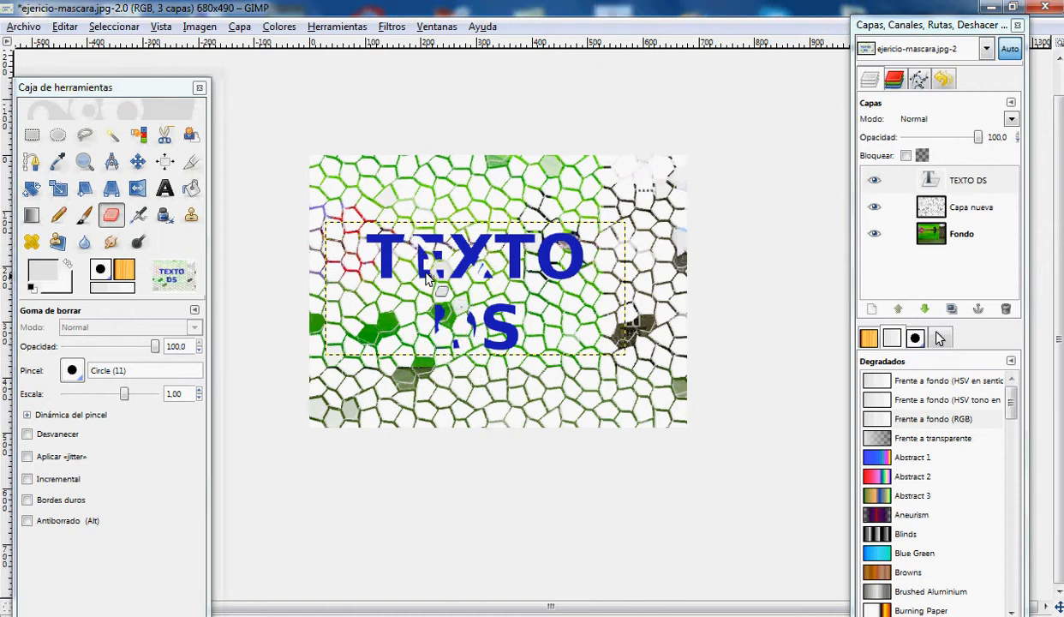
pyautogui.click(54, 519)
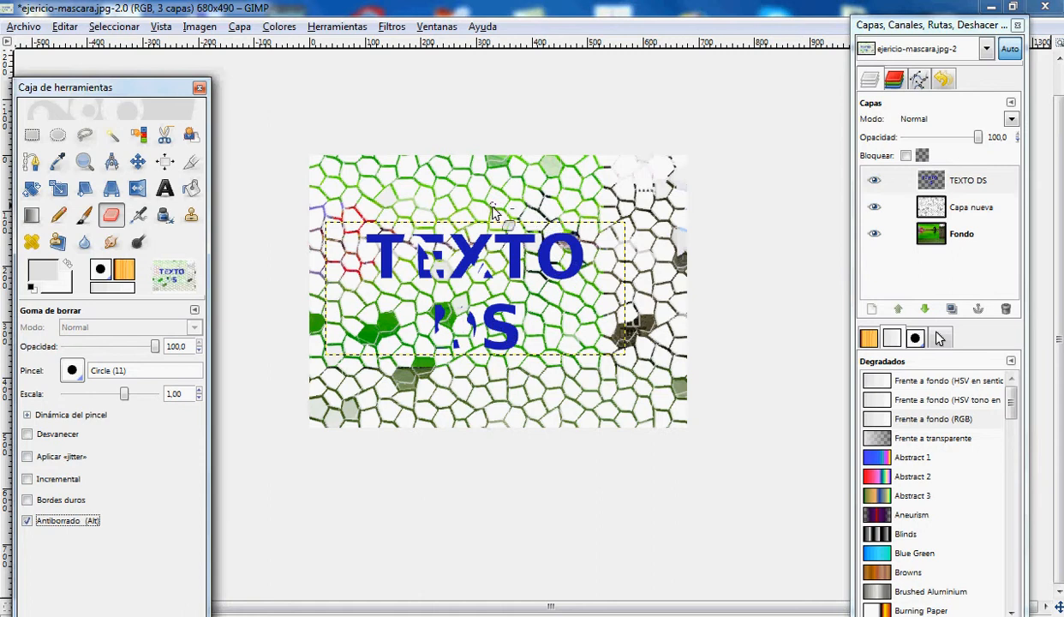
pyautogui.moveTo(428, 233)
pyautogui.mouseDown()
pyautogui.moveTo(455, 285)
pyautogui.moveTo(411, 300)
pyautogui.mouseUp()
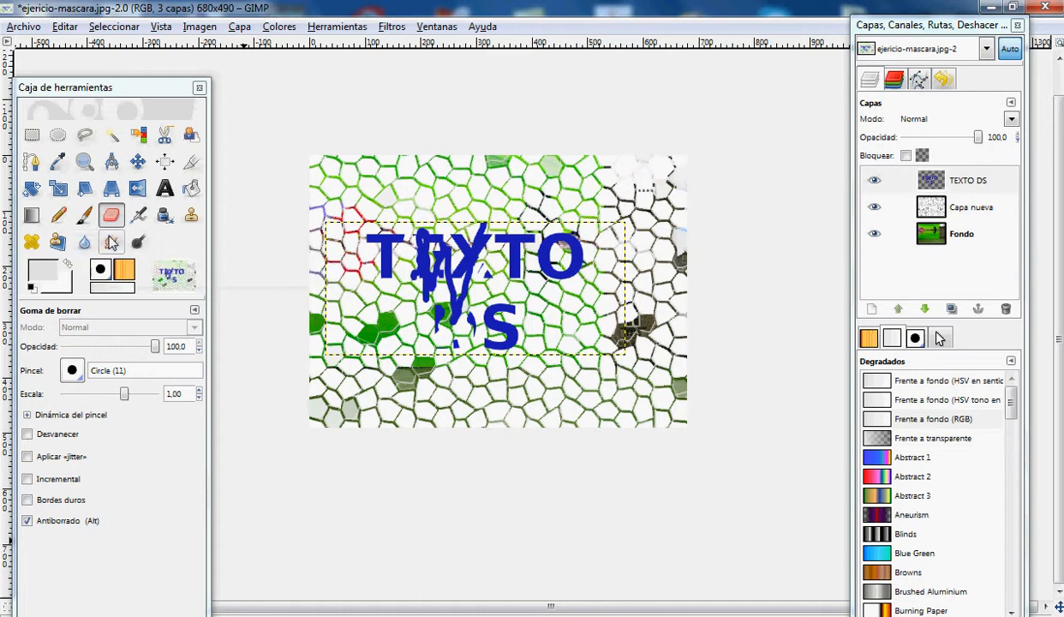
# Step: Review the options of the Airbrush, Clone and Heal tools, including the Clone alignment choices
pyautogui.click(138, 215)
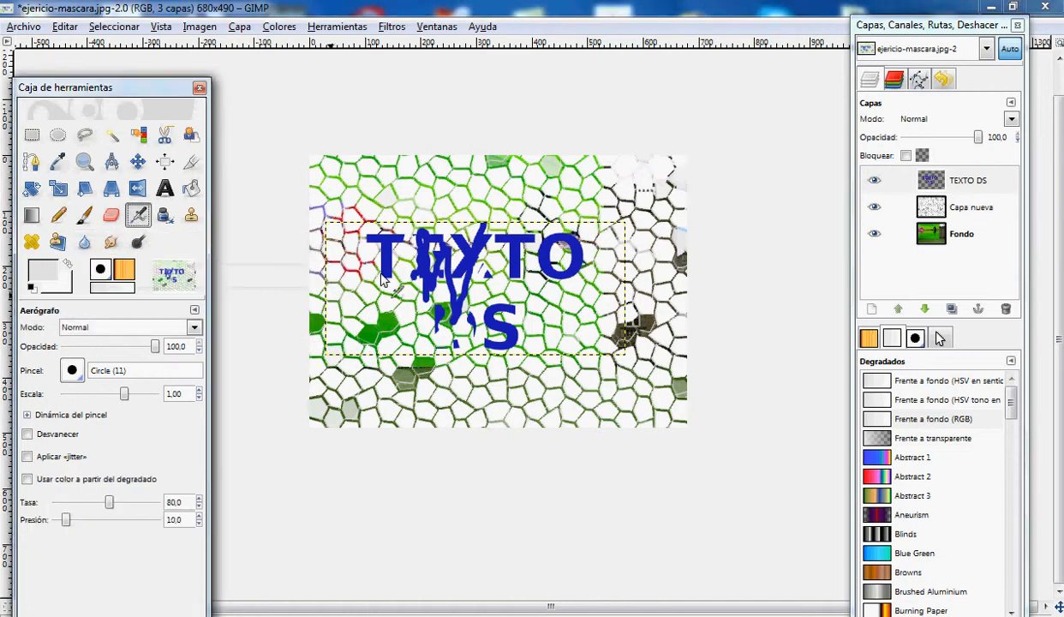
pyautogui.click(190, 215)
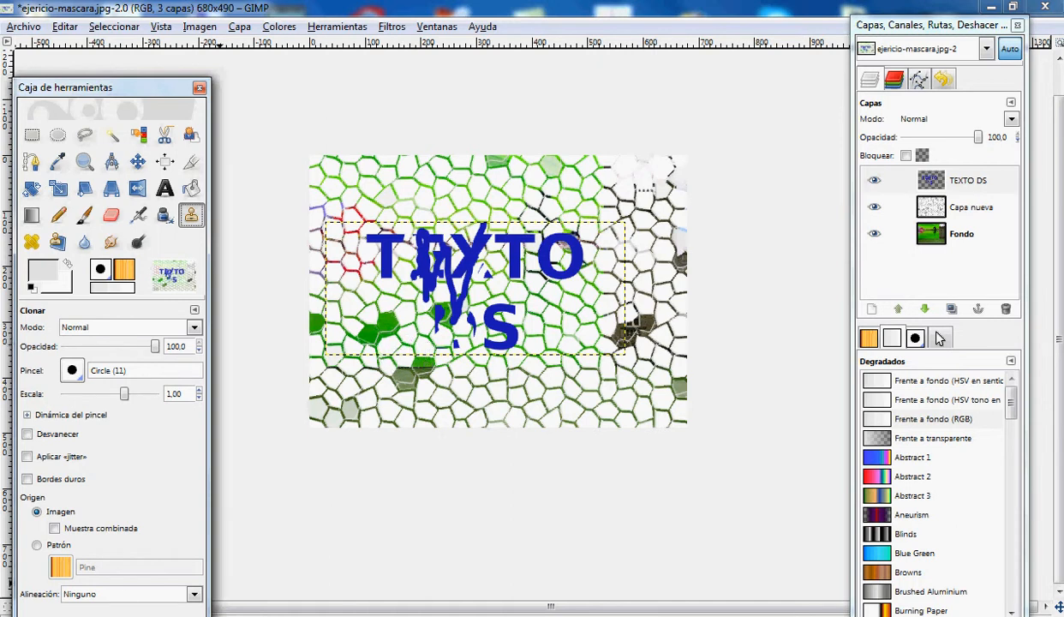
pyautogui.click(143, 594)
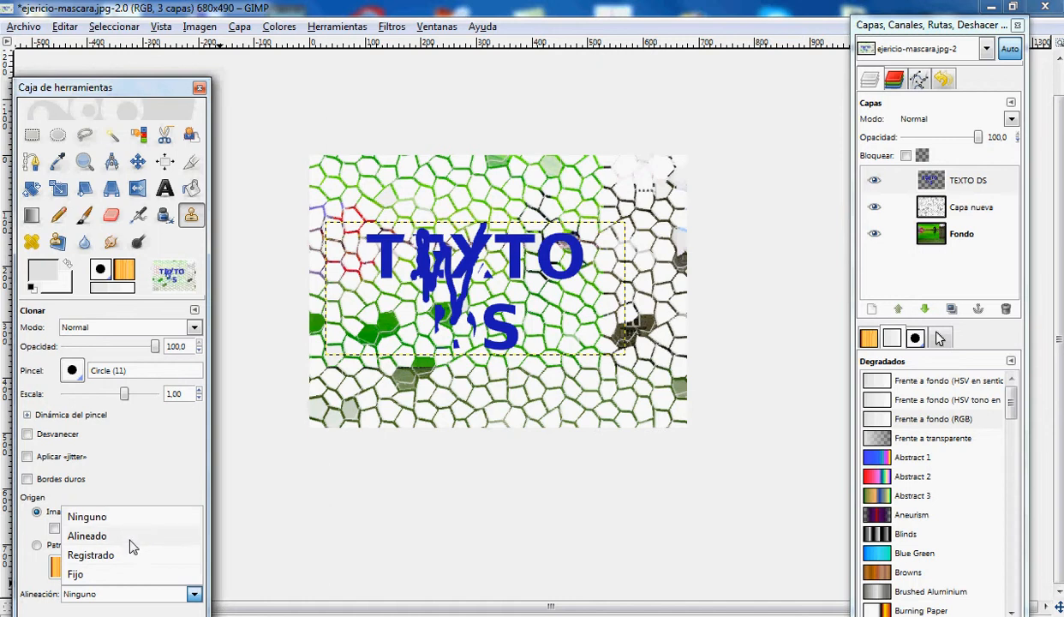
pyautogui.click(167, 589)
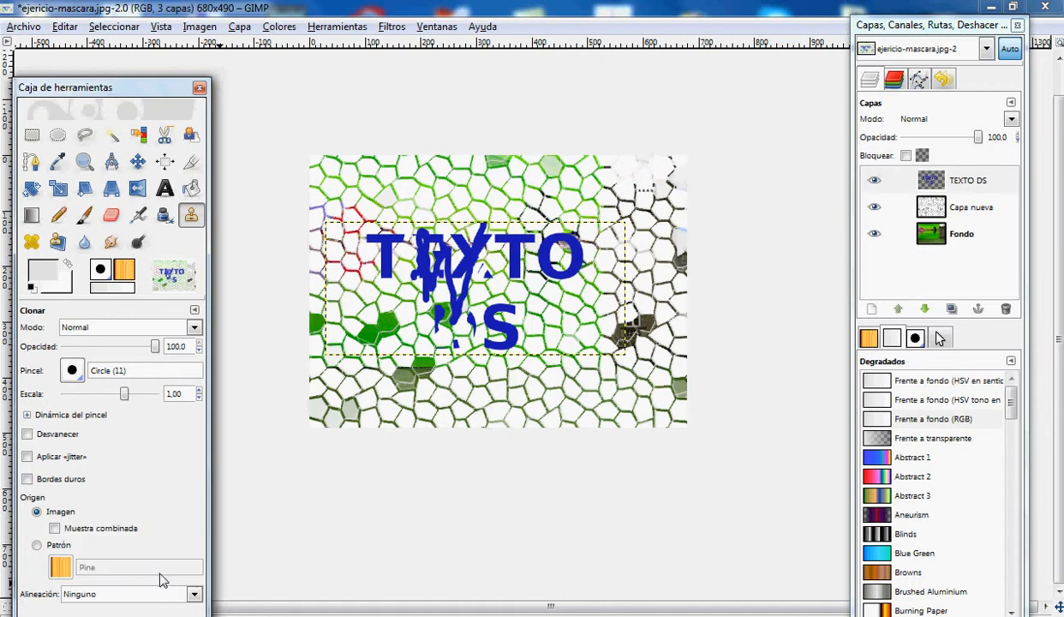
pyautogui.click(151, 589)
pyautogui.click(148, 579)
pyautogui.click(34, 243)
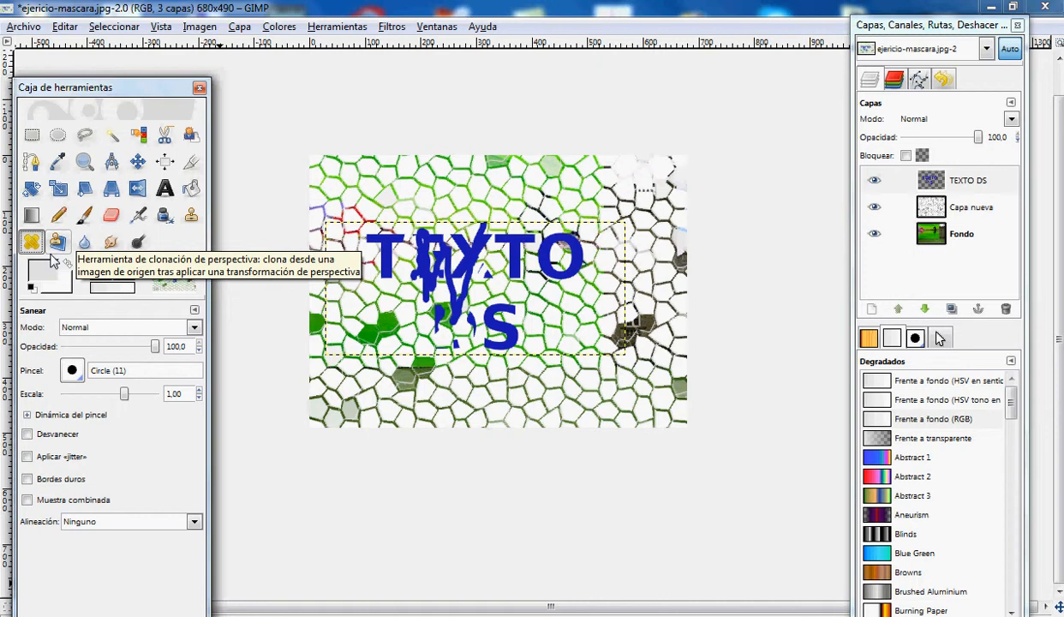
# Step: Enable jitter for the Eraser and set its amount to 1.95
pyautogui.click(109, 217)
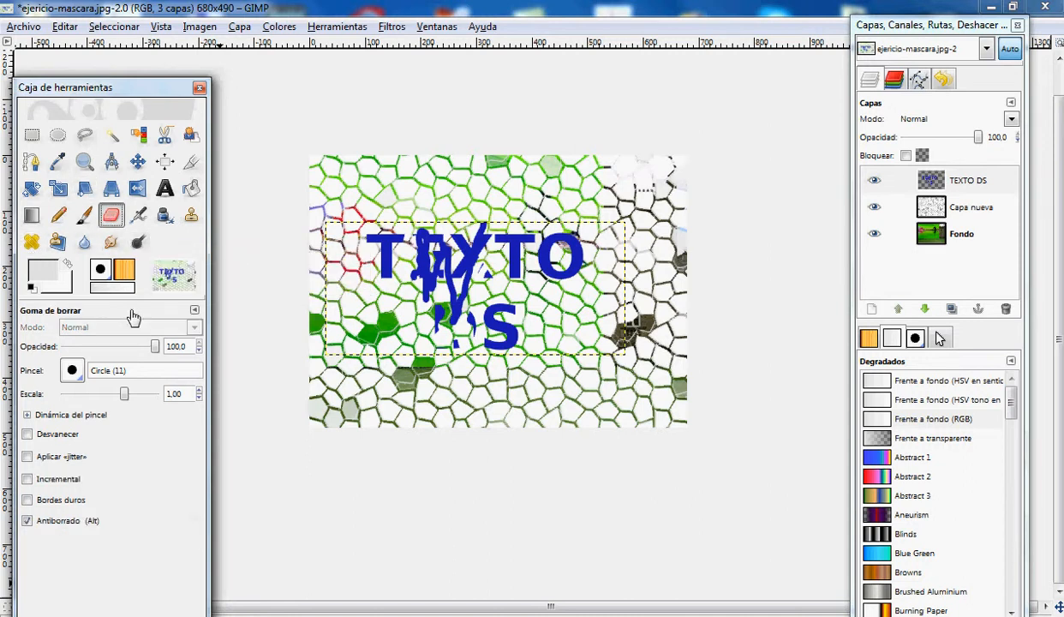
pyautogui.click(58, 460)
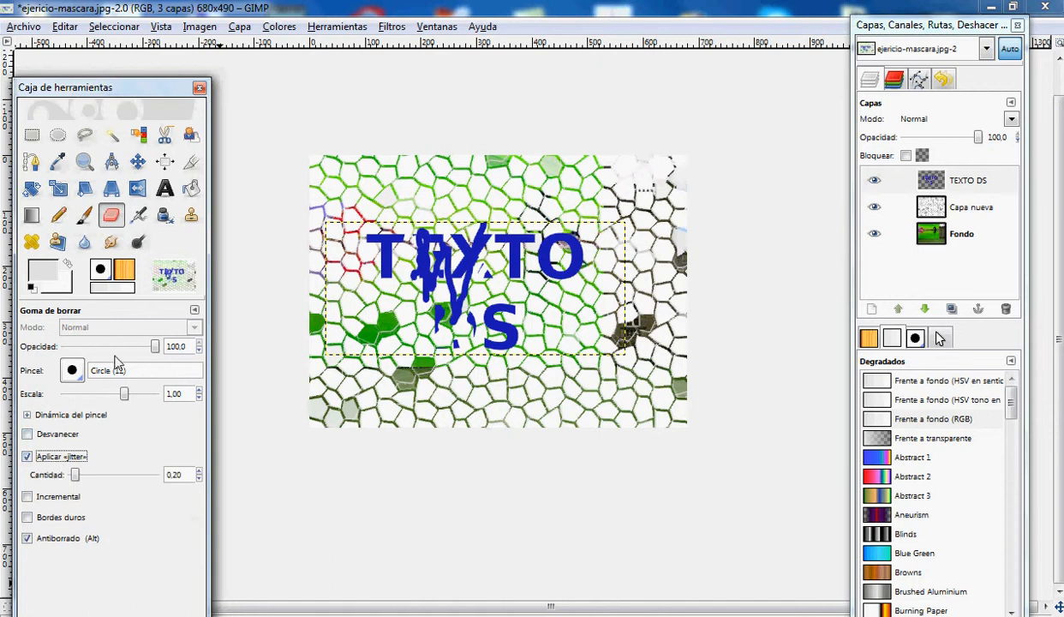
pyautogui.moveTo(76, 475); pyautogui.dragTo(103, 484)
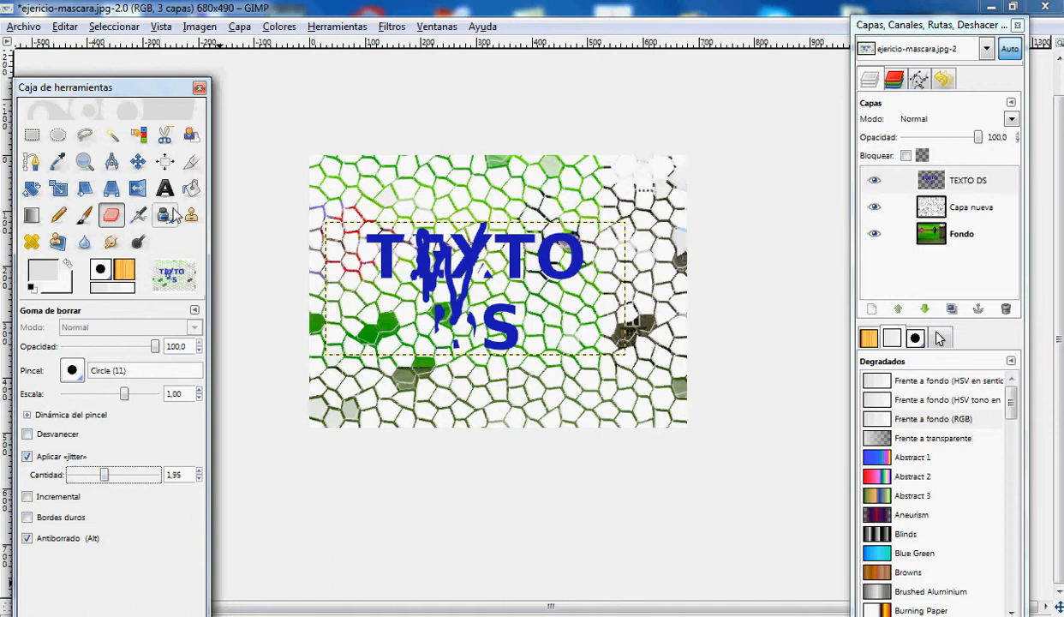
# Step: Set the Paintbrush scale to 2.45 and paint a freehand light grey stroke across the TEXTO DS lettering
pyautogui.click(84, 214)
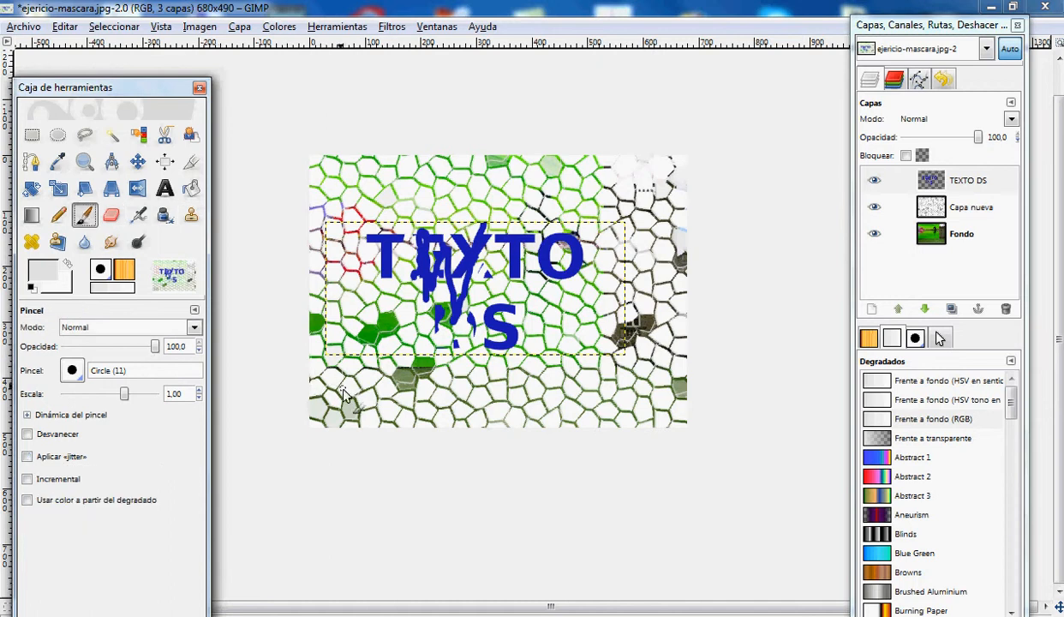
pyautogui.moveTo(128, 397); pyautogui.dragTo(138, 399)
pyautogui.moveTo(428, 352)
pyautogui.mouseDown()
pyautogui.moveTo(505, 321)
pyautogui.moveTo(578, 354)
pyautogui.moveTo(512, 295)
pyautogui.moveTo(390, 260)
pyautogui.moveTo(396, 313)
pyautogui.moveTo(350, 323)
pyautogui.moveTo(458, 249)
pyautogui.moveTo(552, 283)
pyautogui.mouseUp()
# Step: Enable Paintbrush jitter with an amount of 3.75 and paint scattered light grey strokes over most of the text layer
pyautogui.click(27, 455)
pyautogui.moveTo(75, 472); pyautogui.dragTo(133, 474)
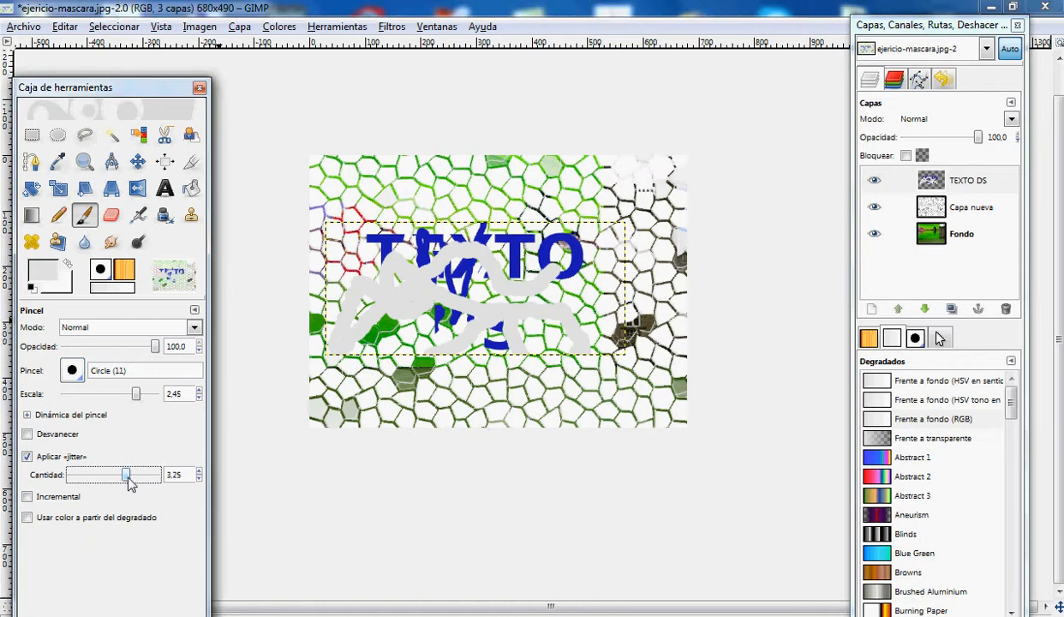
pyautogui.moveTo(444, 281)
pyautogui.mouseDown()
pyautogui.moveTo(481, 264)
pyautogui.moveTo(427, 281)
pyautogui.moveTo(366, 249)
pyautogui.moveTo(369, 261)
pyautogui.moveTo(466, 252)
pyautogui.moveTo(589, 263)
pyautogui.moveTo(586, 373)
pyautogui.moveTo(612, 347)
pyautogui.moveTo(556, 335)
pyautogui.moveTo(280, 385)
pyautogui.mouseUp()
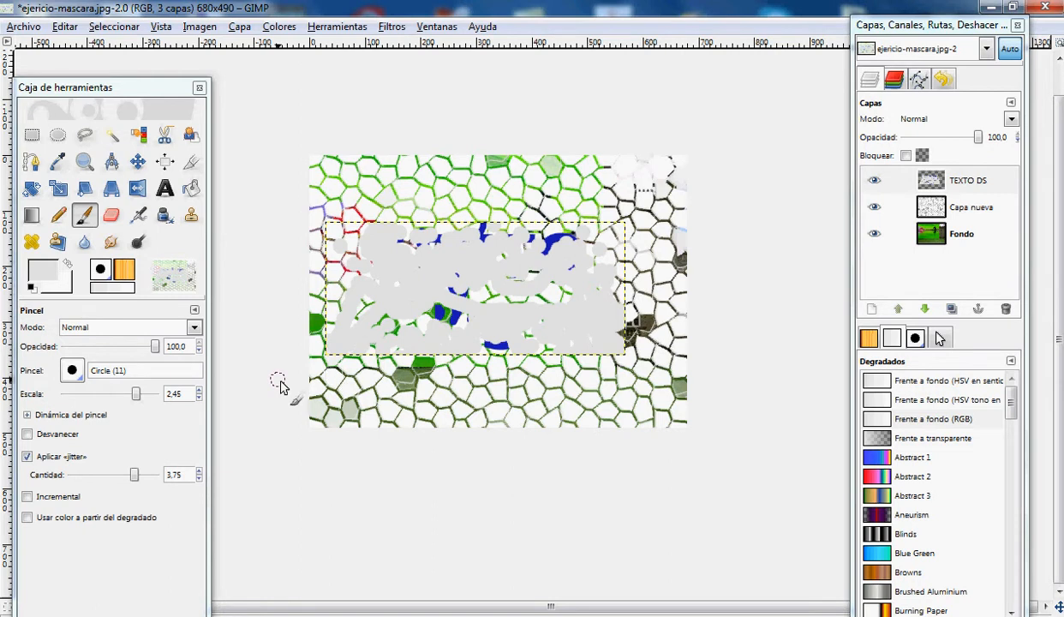
pyautogui.click(68, 374)
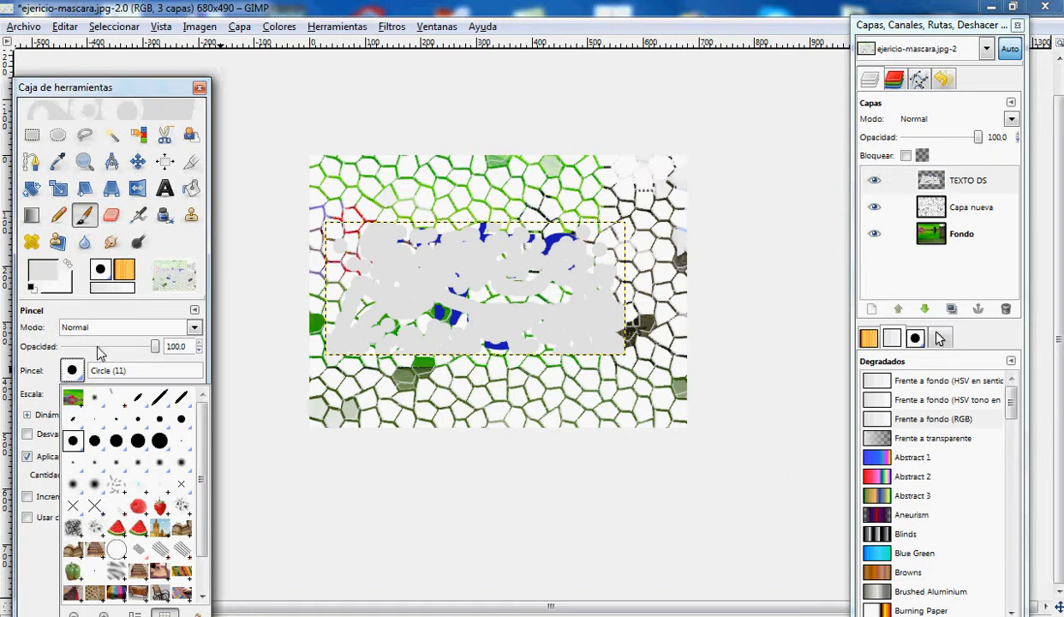
pyautogui.click(104, 353)
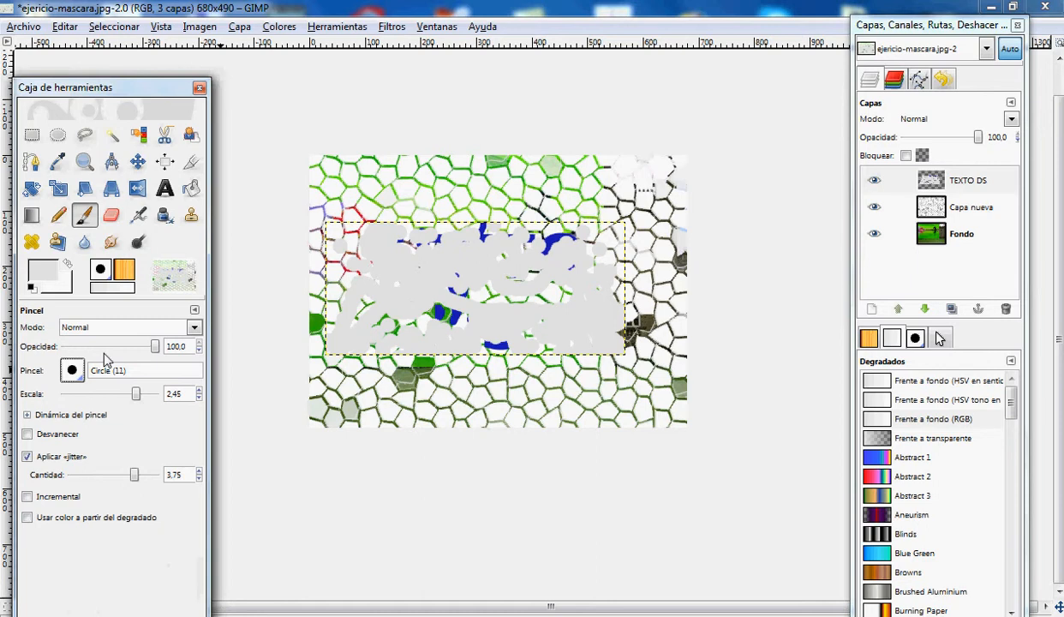